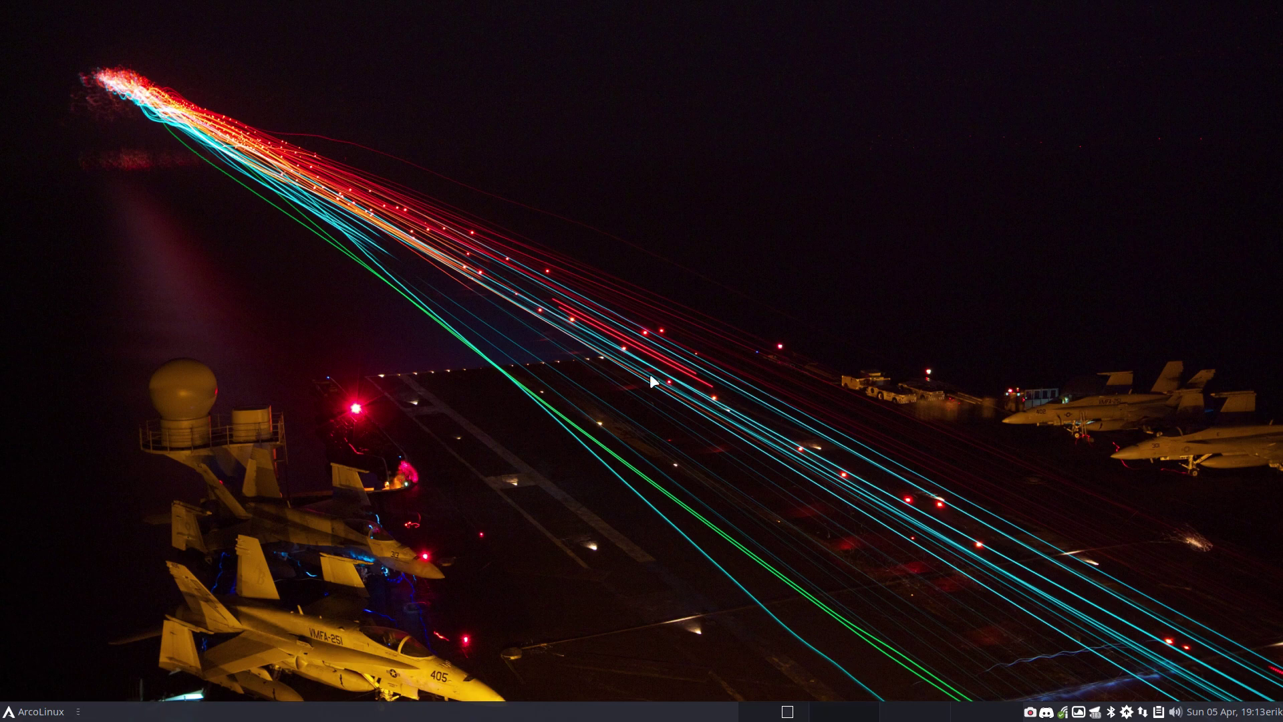
- Restore SimpleScreenRecorder as an open window in the taskbar
left_click(761, 713)
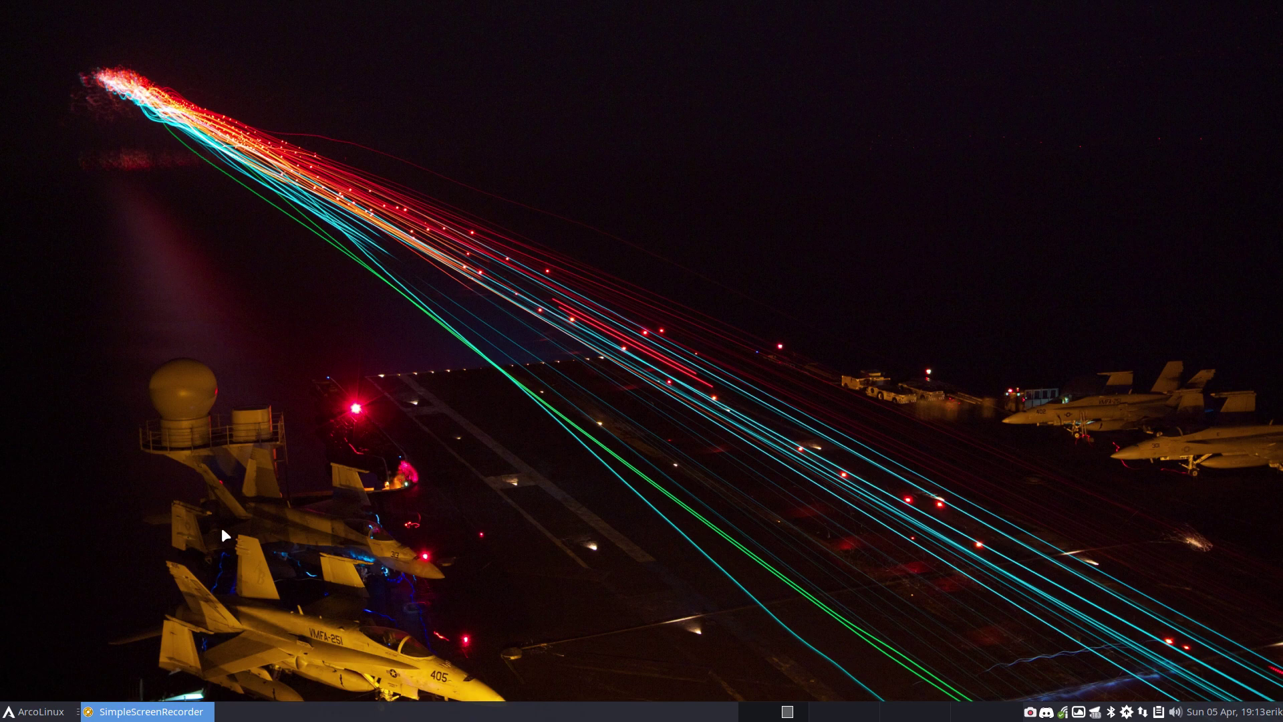
- Search the Whisker Menu for 'print' and launch Print Settings
left_click(36, 712)
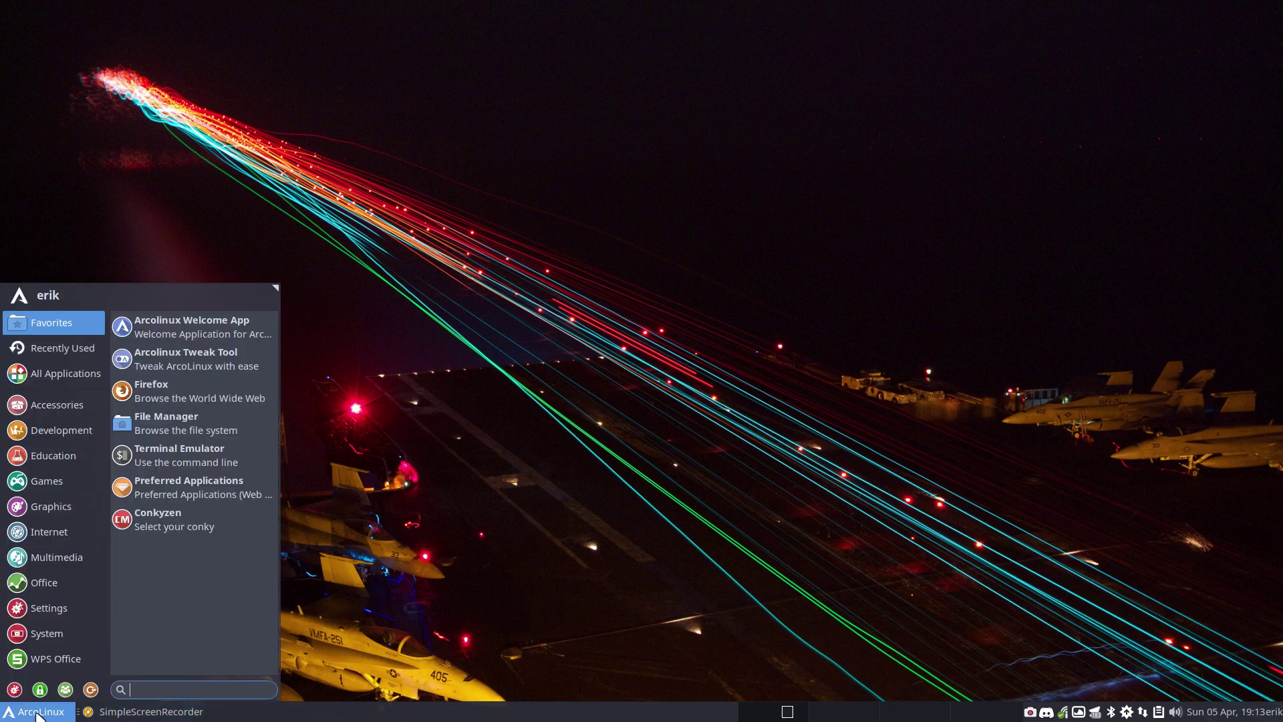
type("dr")
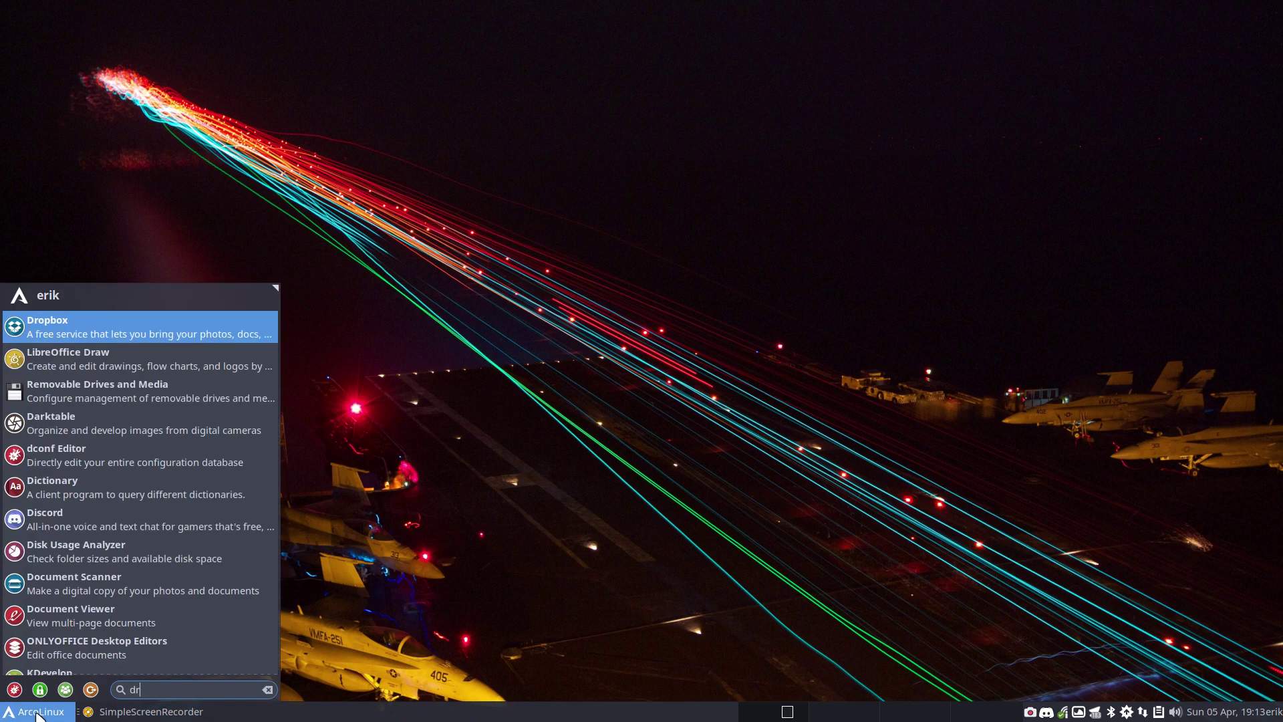
type("iv")
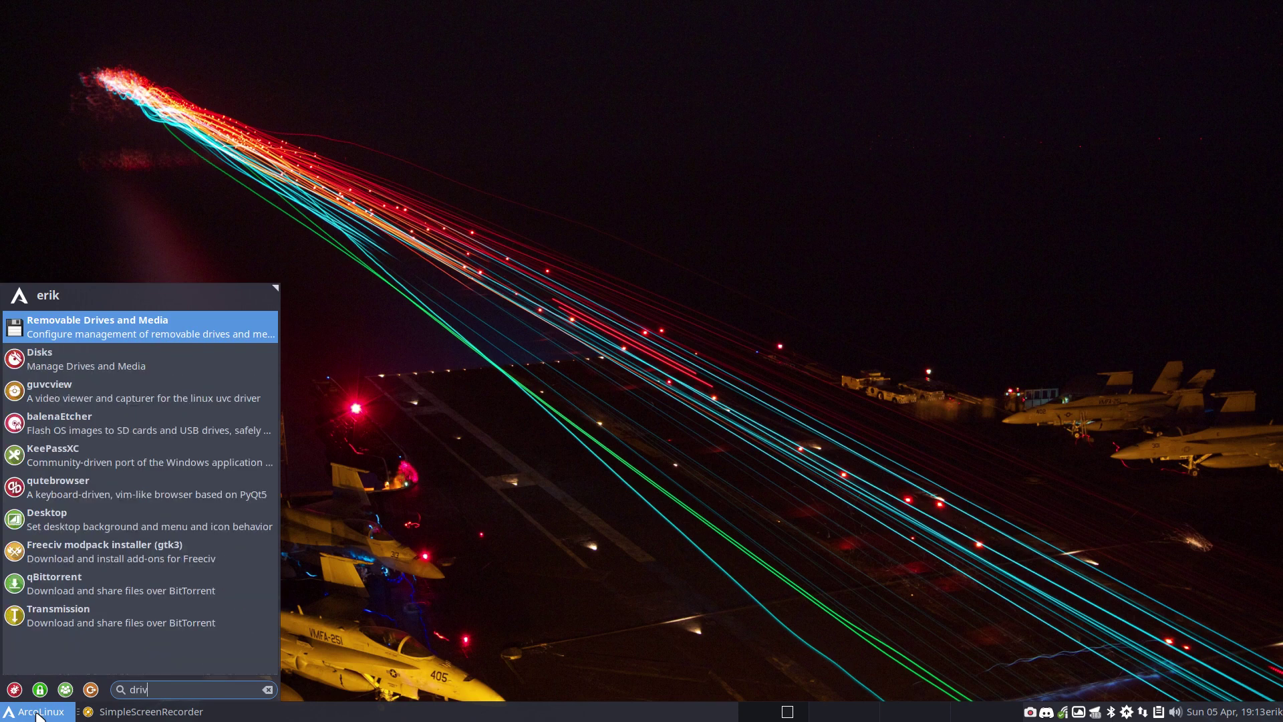
key("BackSpace")
key("BackSpace")
key("BackSpace")
key("BackSpace")
type("p")
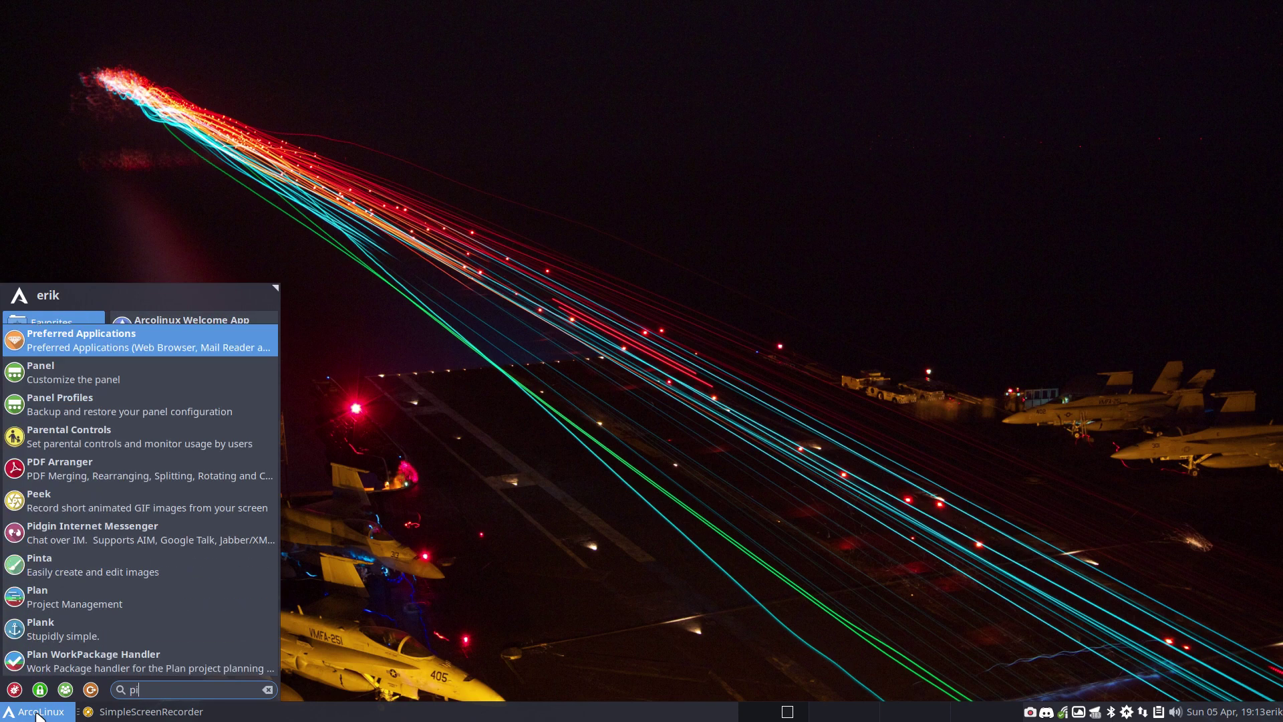
type("rint")
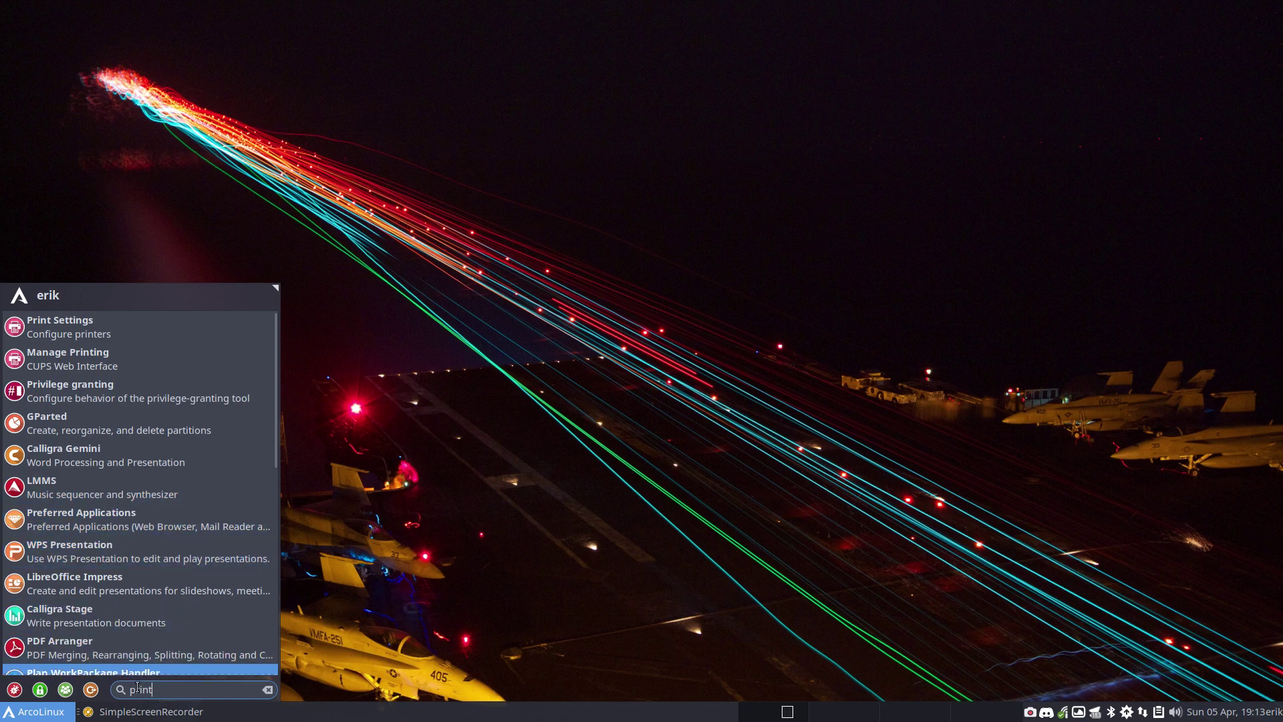
left_click(127, 330)
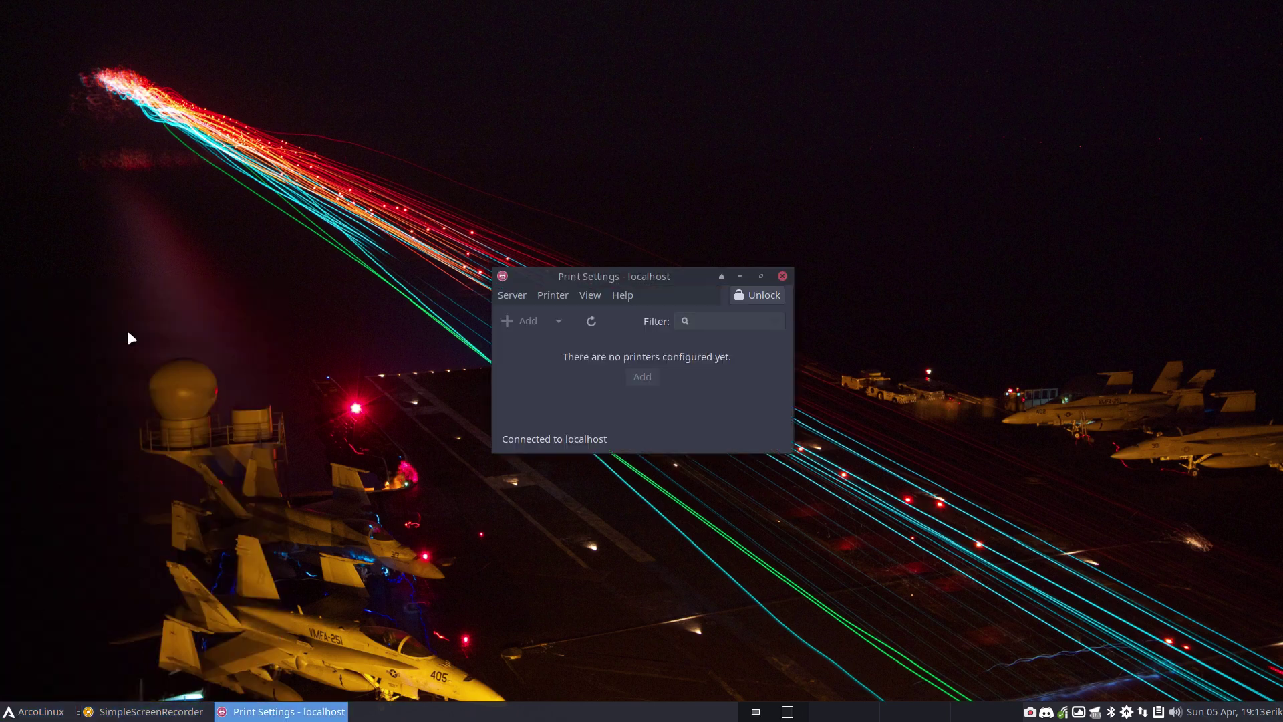
left_click_drag(628, 295, 747, 265)
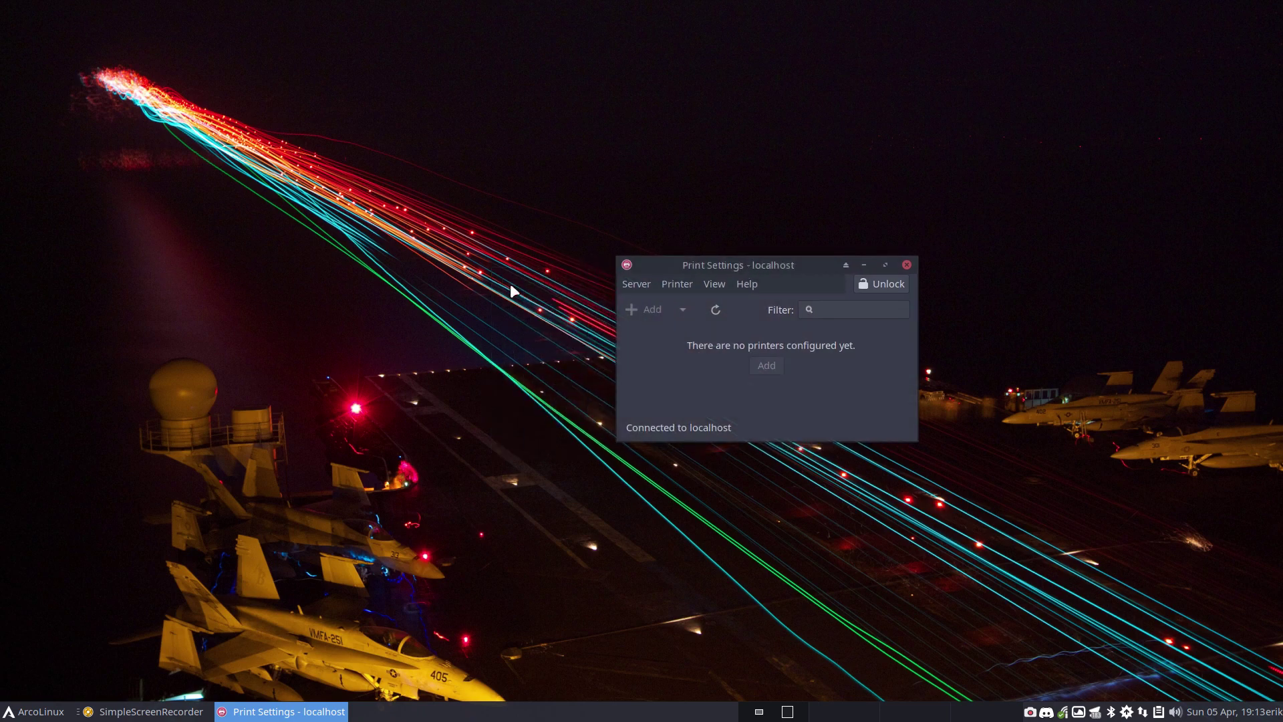
key("super+shift+d")
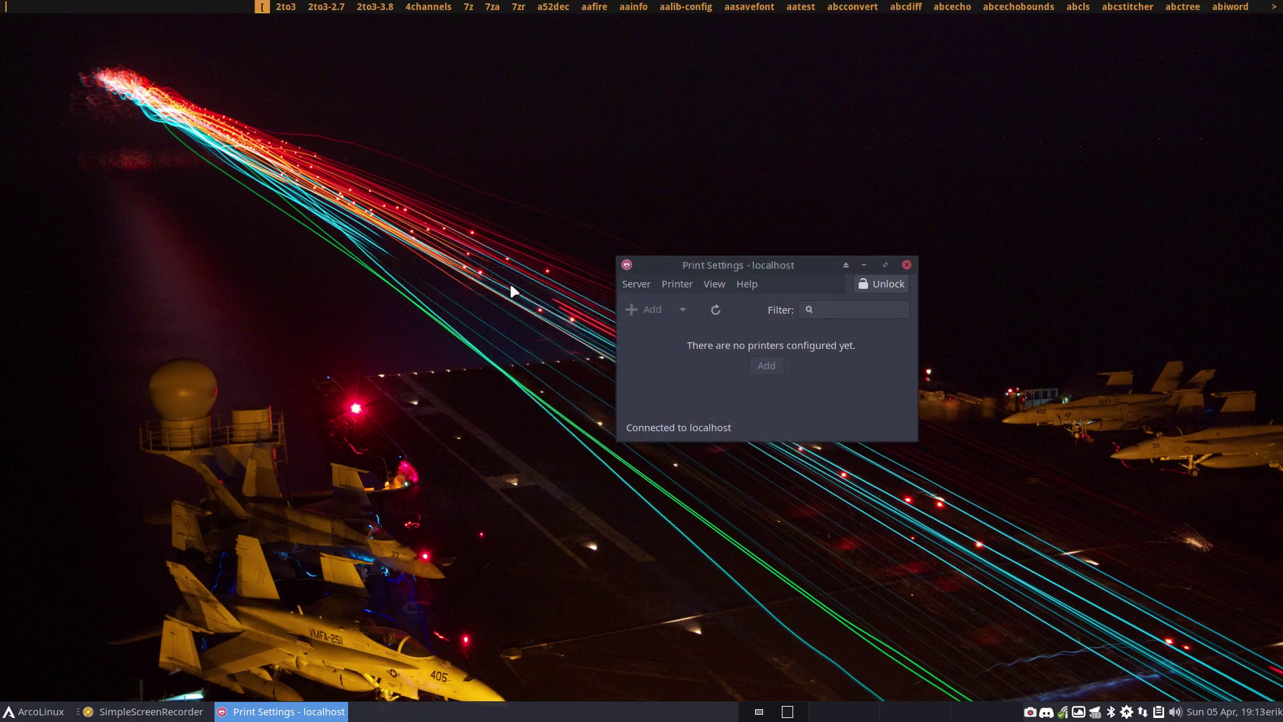
type("print")
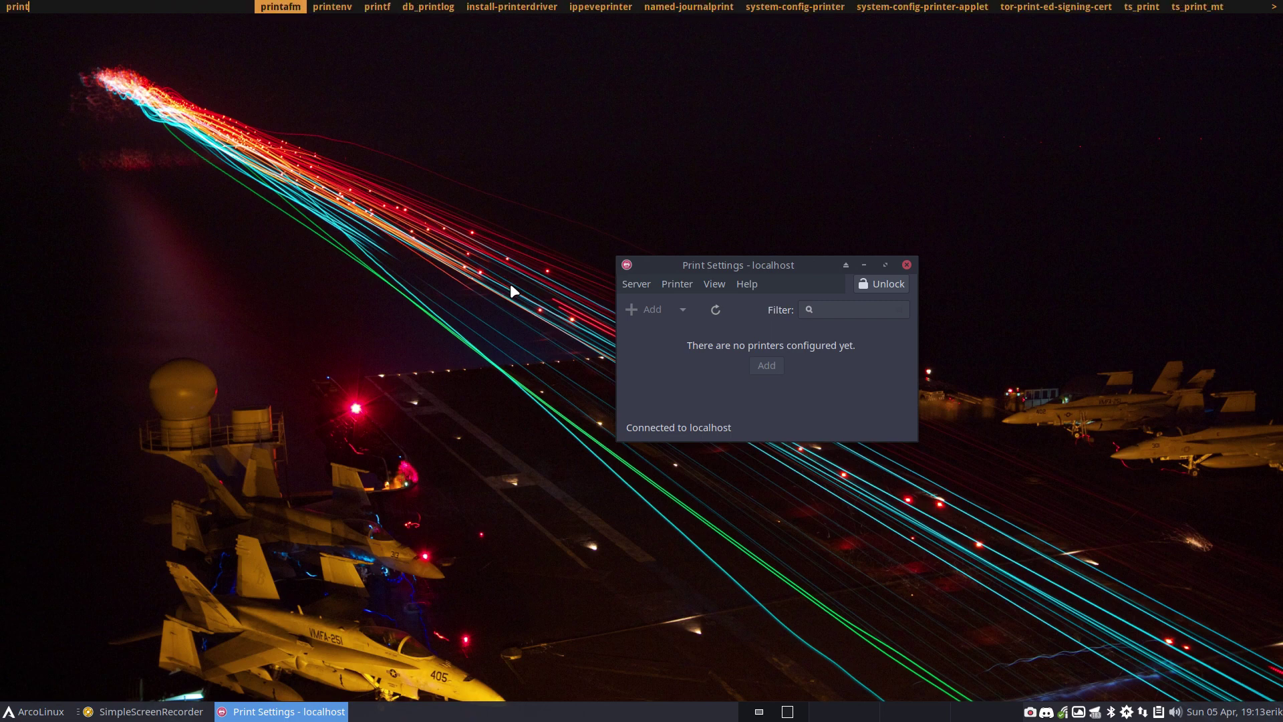
key("Right")
key("Right")
key("Right")
key("Right")
key("Right")
key("Right")
key("Right")
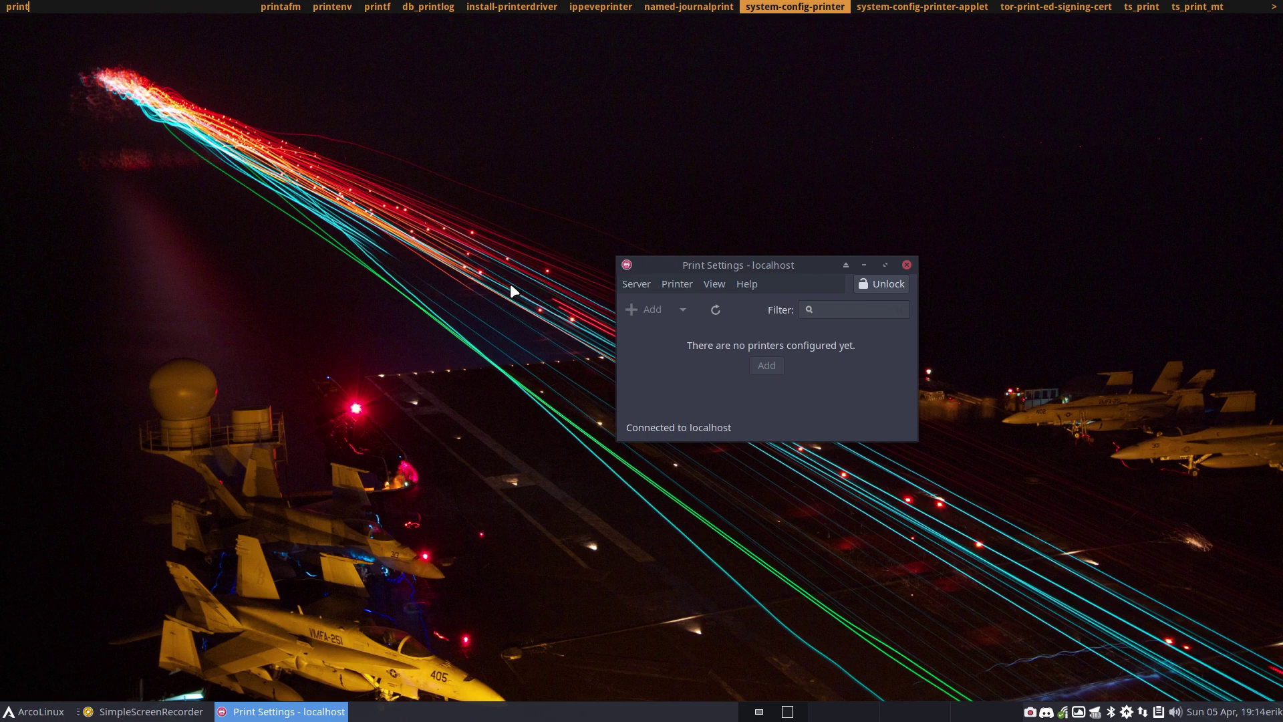
key("Escape")
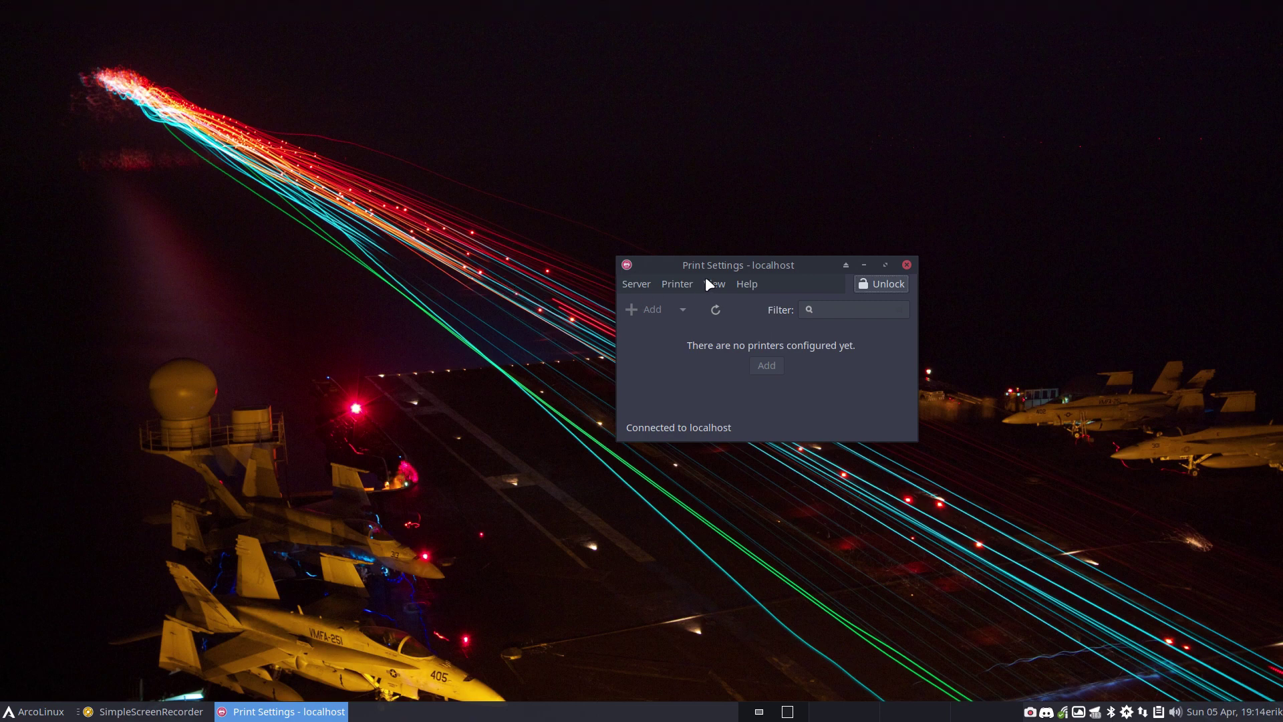
left_click_drag(730, 264, 620, 254)
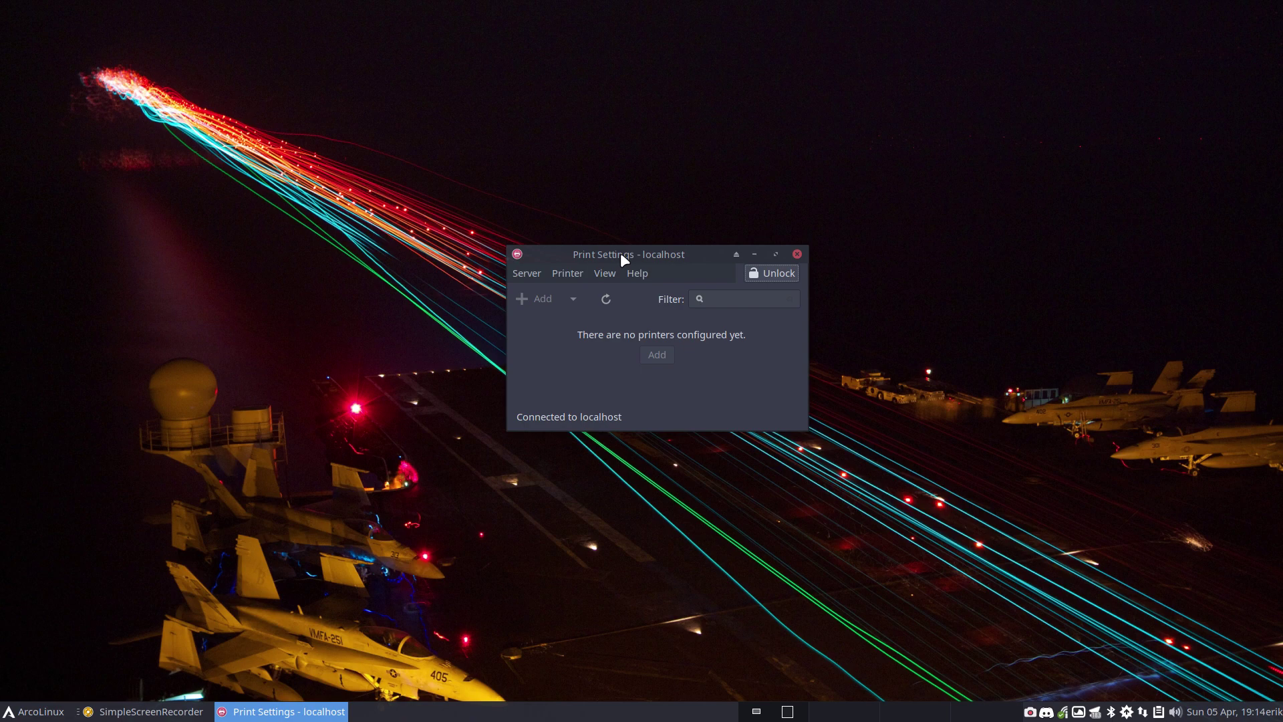
- Unlock Print Settings with the administrator password
left_click(779, 273)
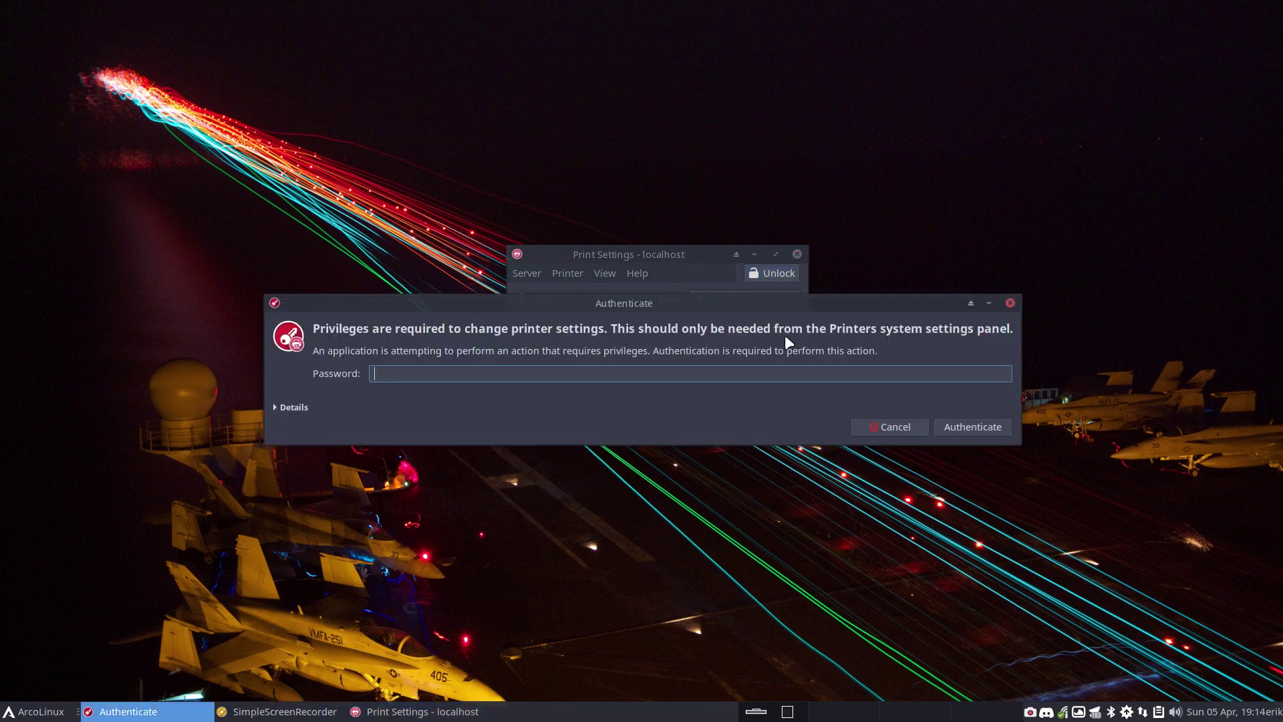
type("••••")
key("Return")
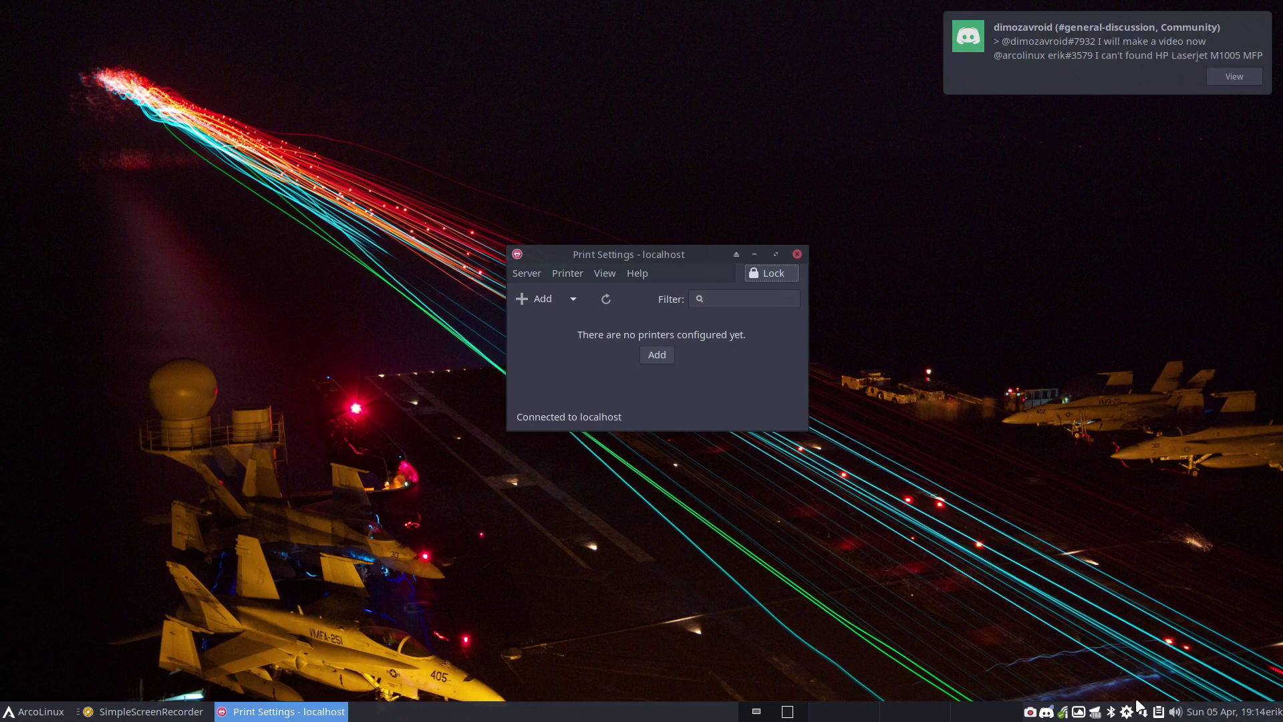
- Quit Discord from its tray icon menu
right_click(1093, 712)
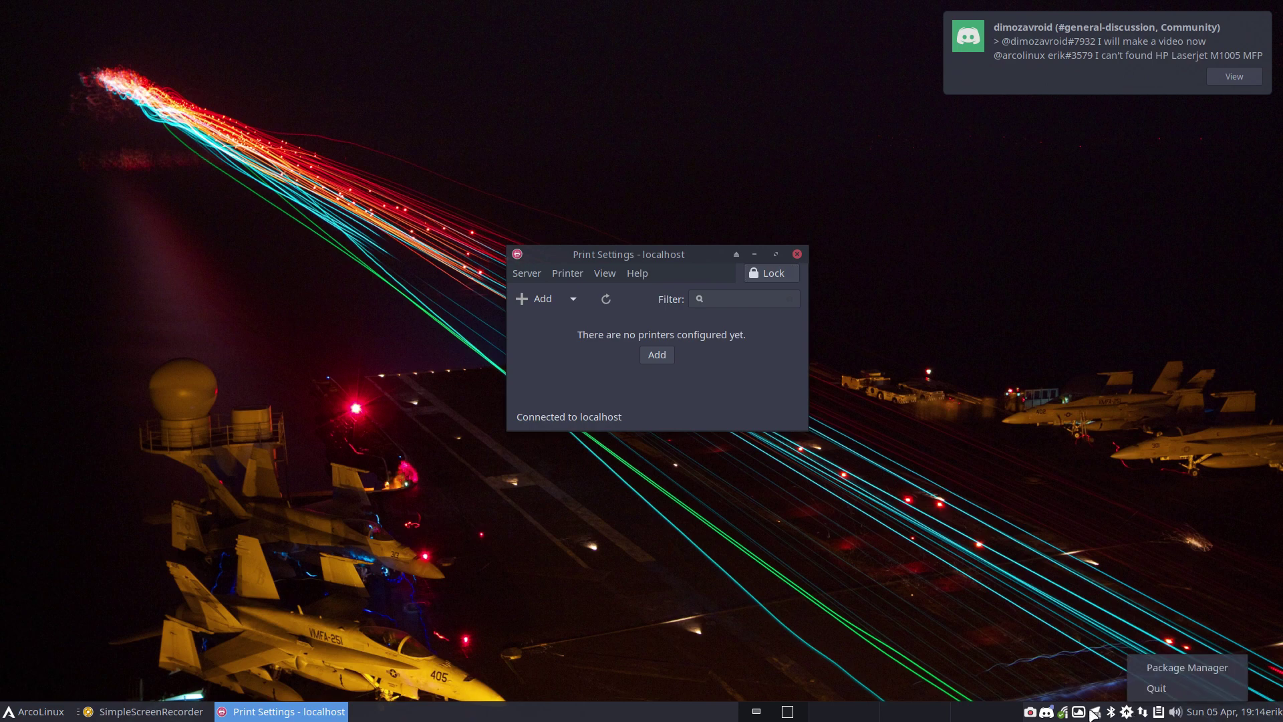
right_click(1047, 712)
left_click(1084, 688)
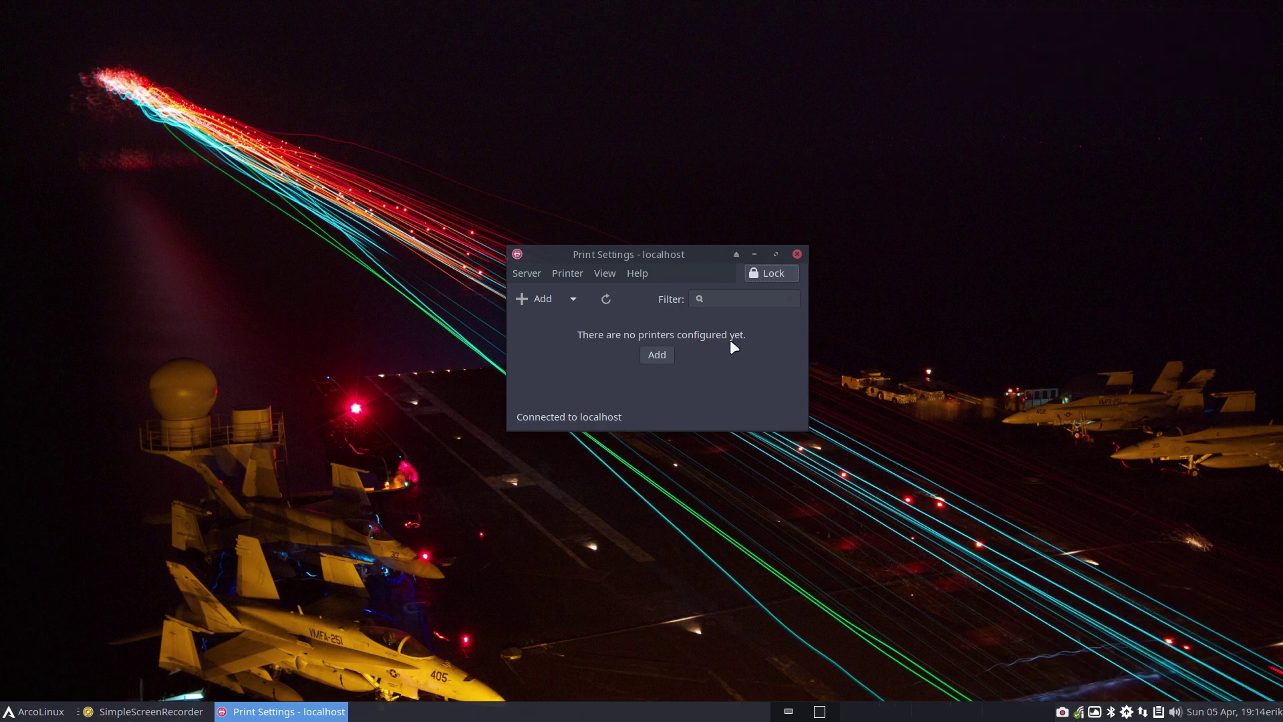
- Start a new printer and inspect the two detected Canon MG7700 network devices
left_click_drag(650, 256, 666, 165)
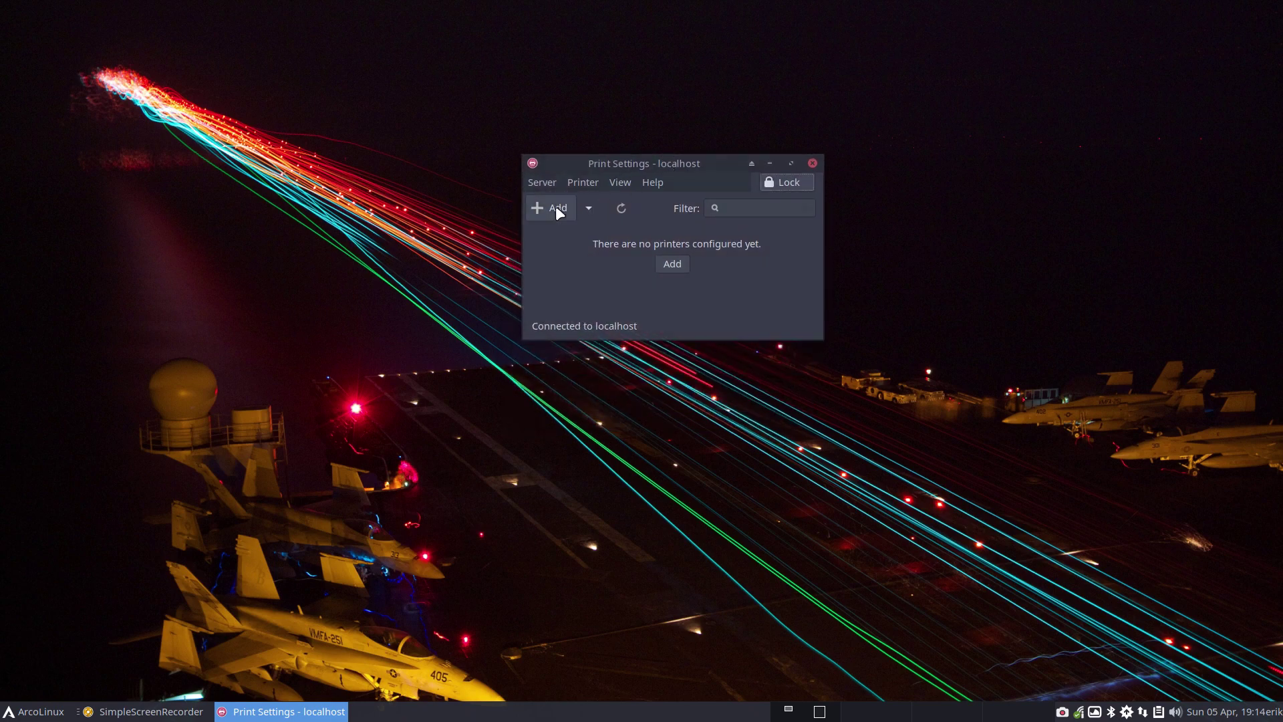
left_click(677, 266)
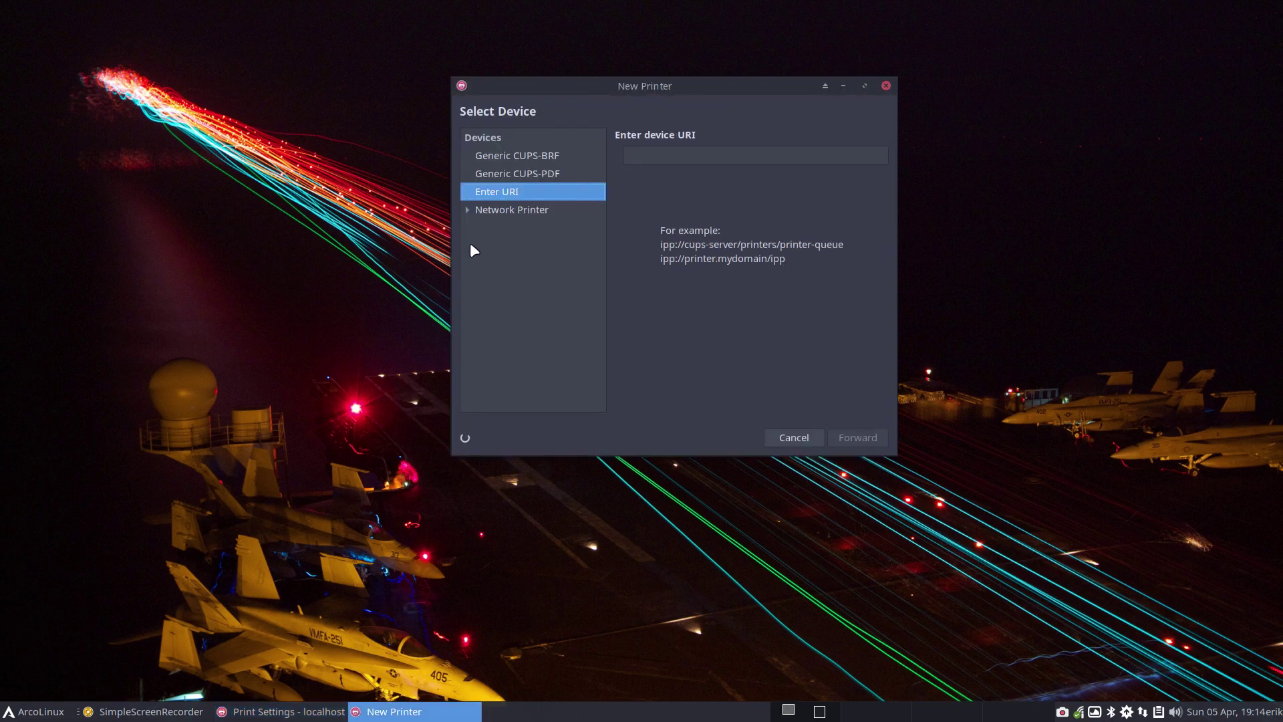
left_click(467, 212)
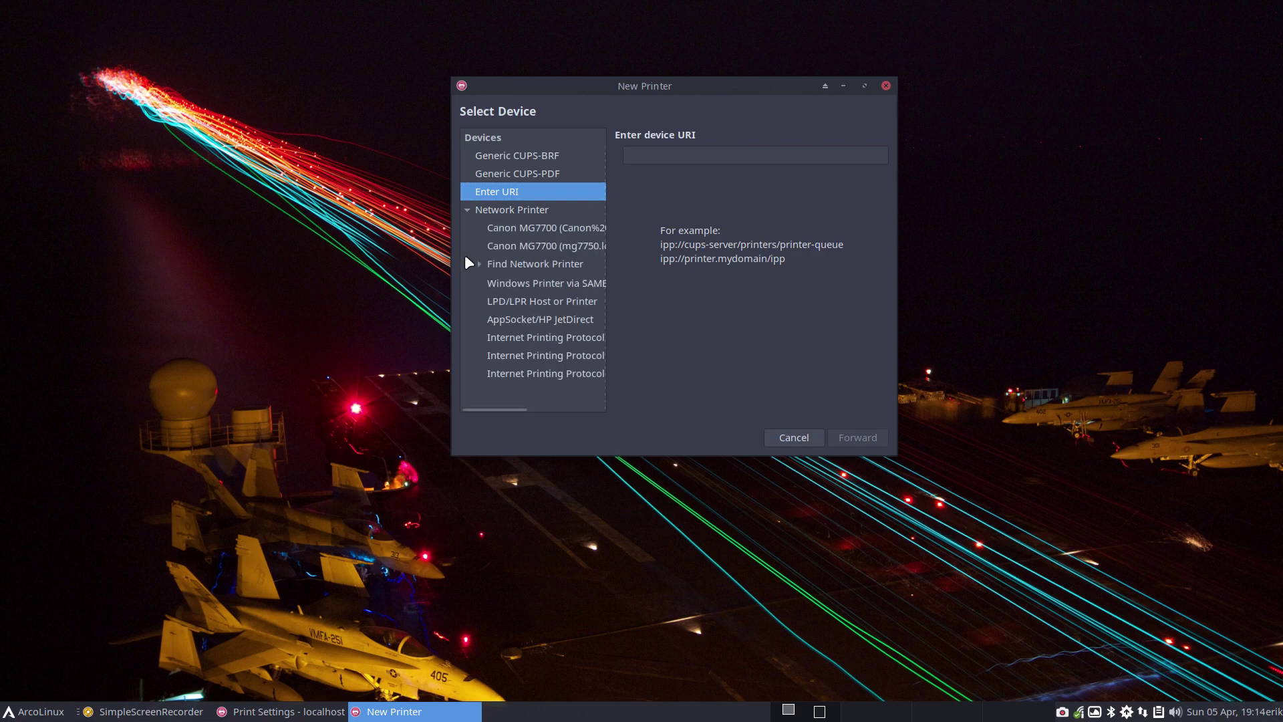
left_click(555, 228)
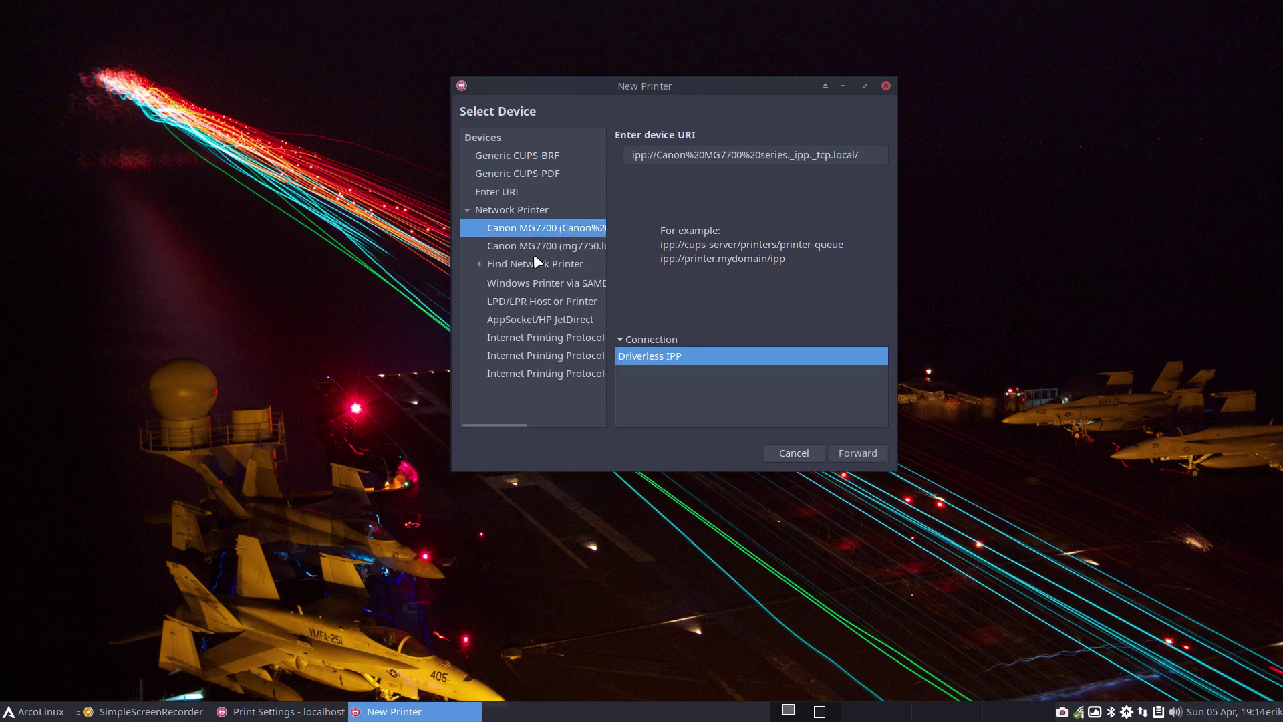
left_click(545, 246)
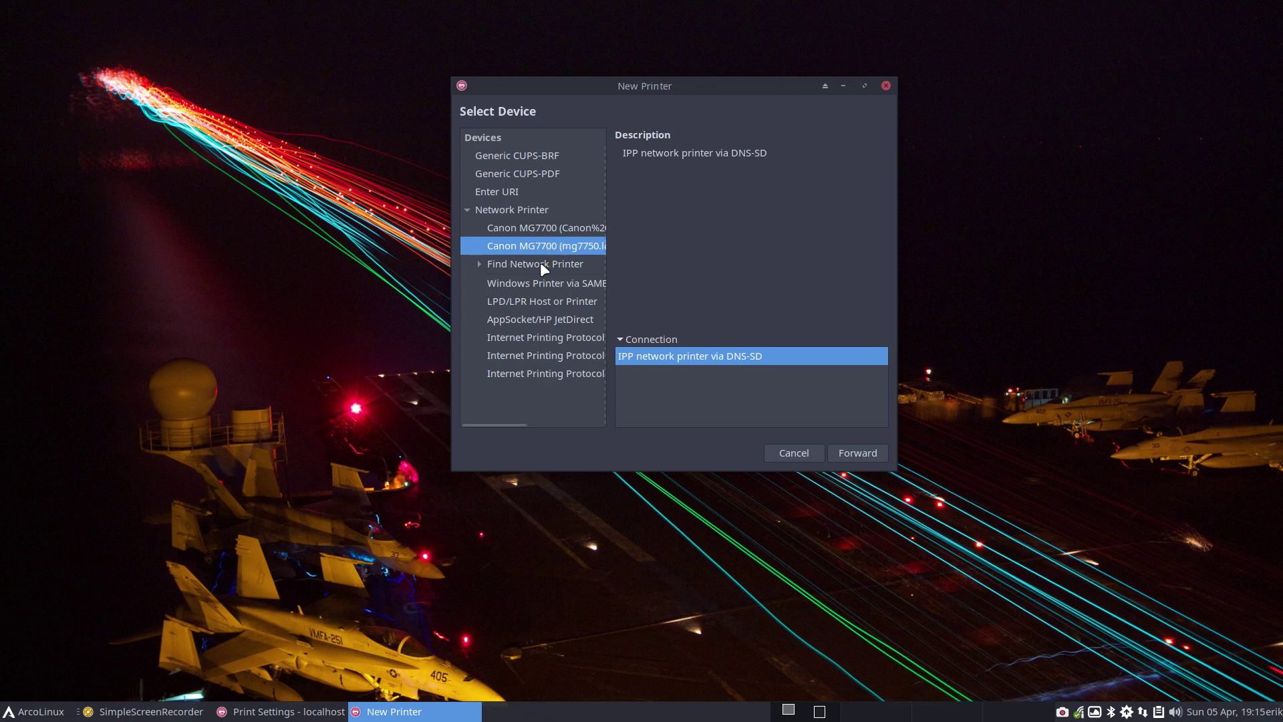
left_click(551, 233)
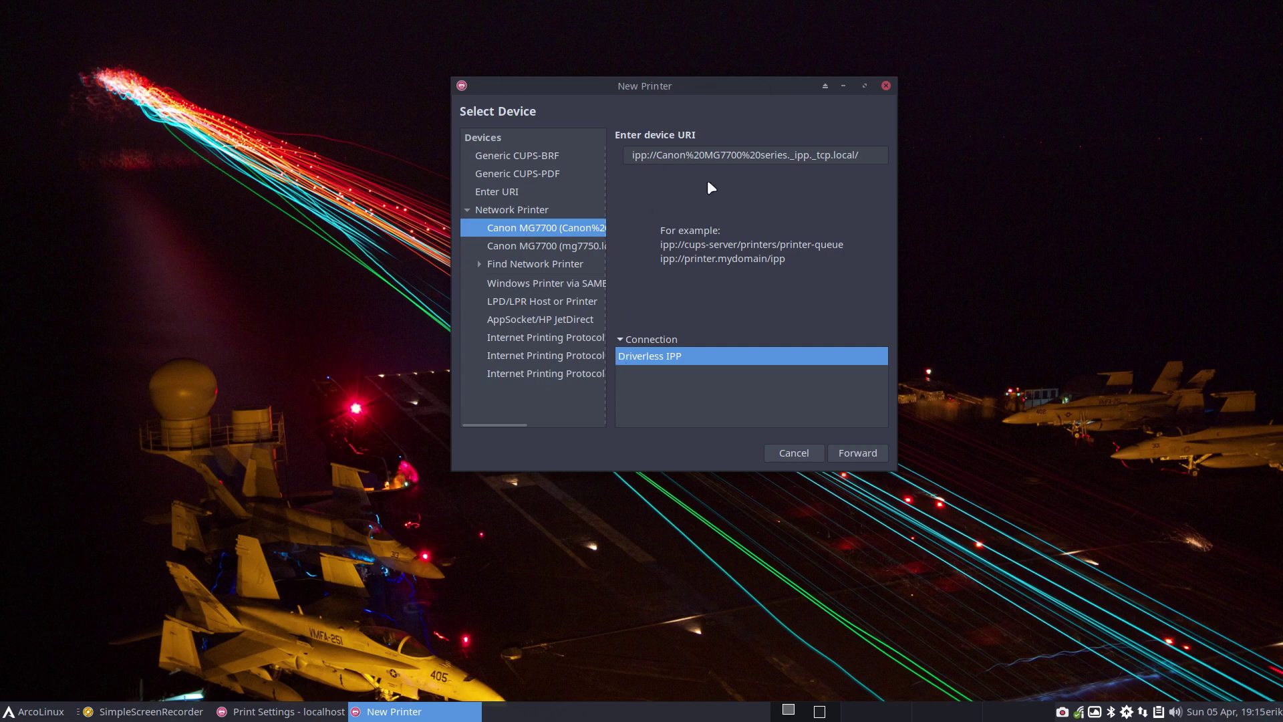
- Review the SAMBA, LPD/LPR, AppSocket/HP JetDirect and IPP connection options
left_click(479, 263)
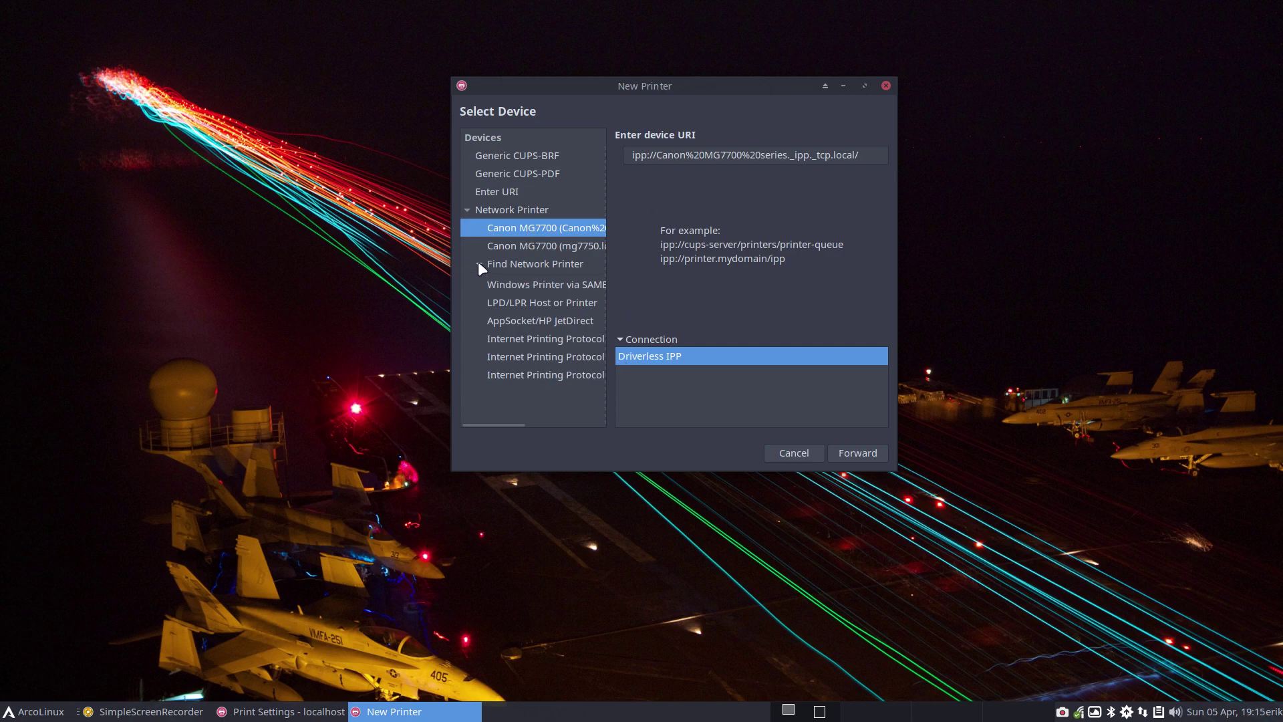
left_click(533, 302)
left_click(538, 286)
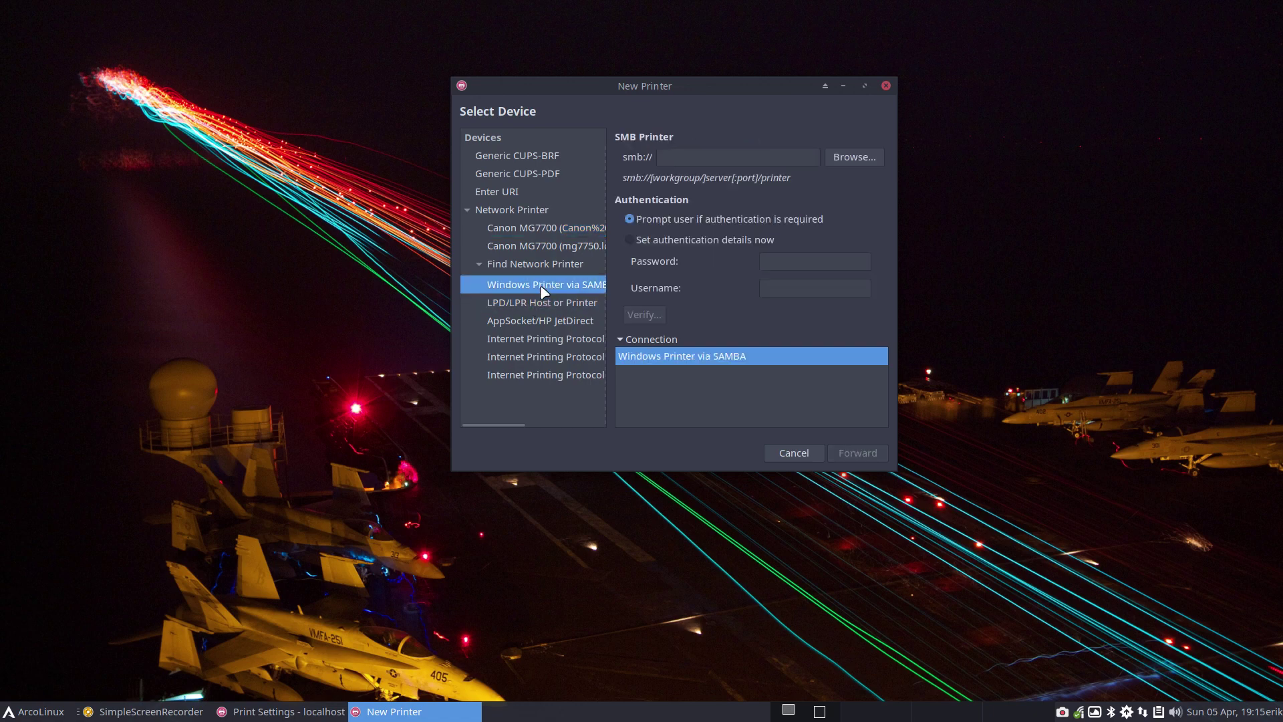
left_click(535, 304)
left_click(537, 322)
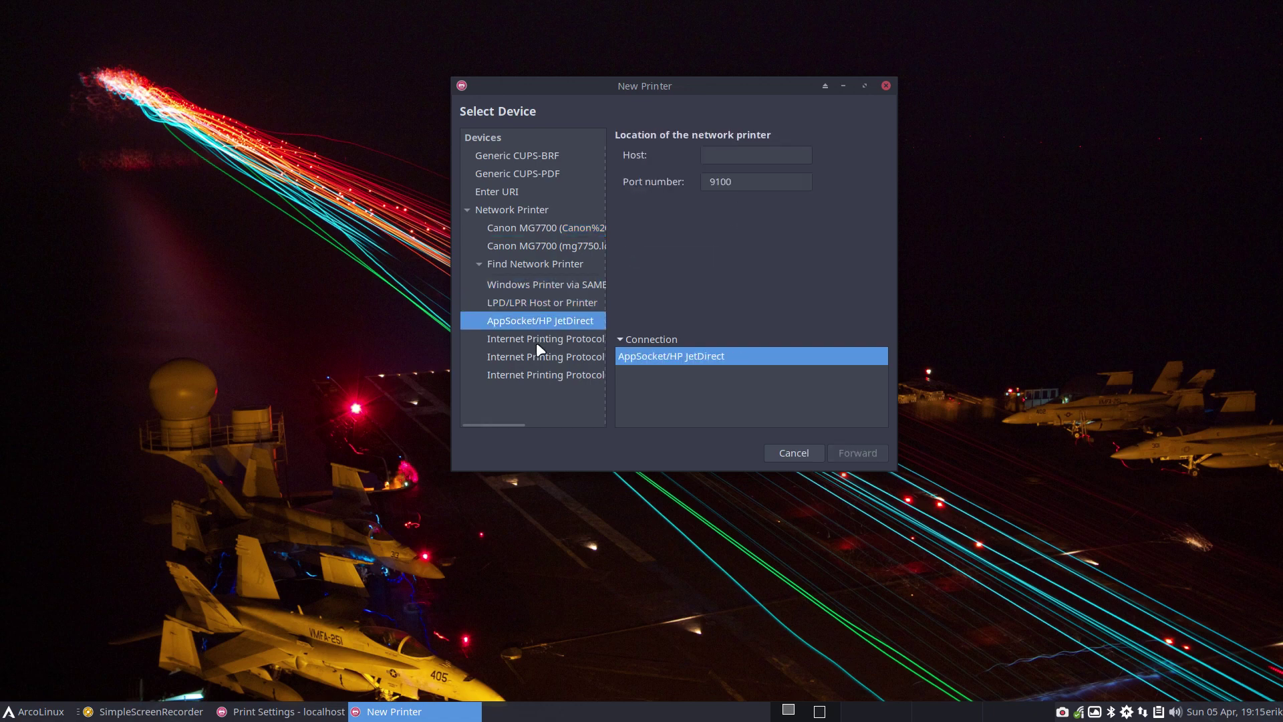
left_click(535, 345)
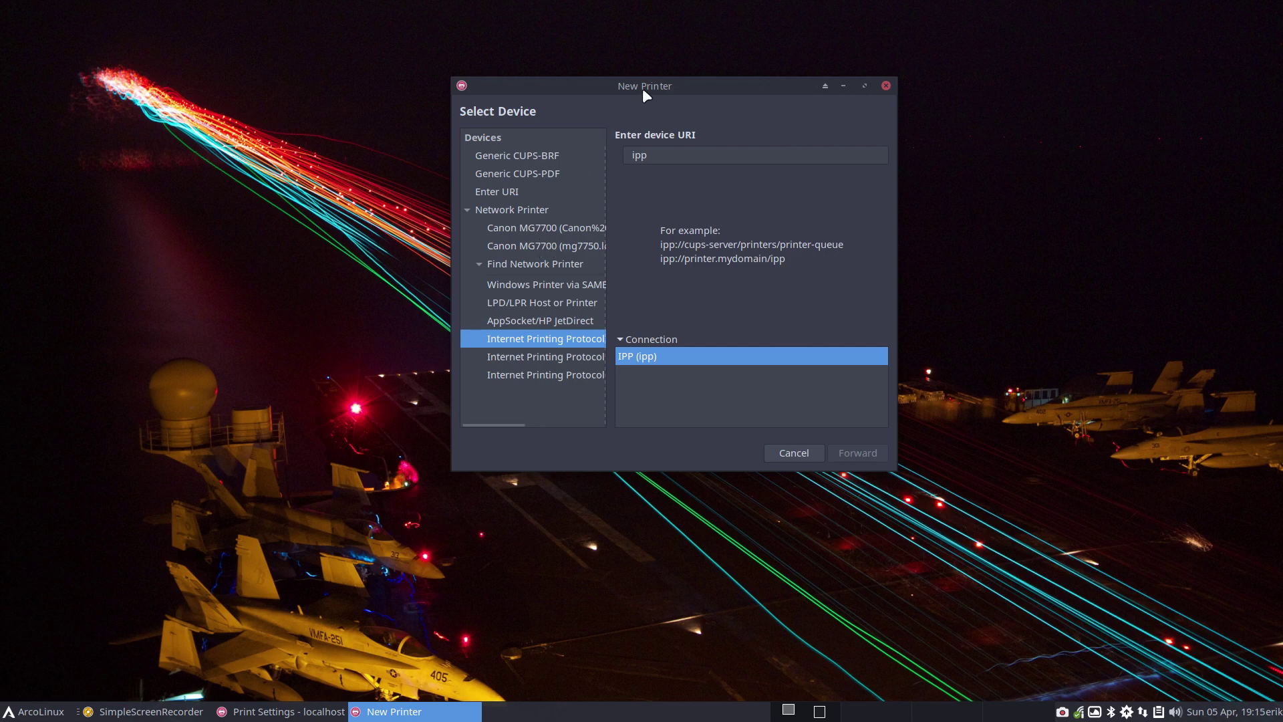
left_click_drag(643, 90, 991, 82)
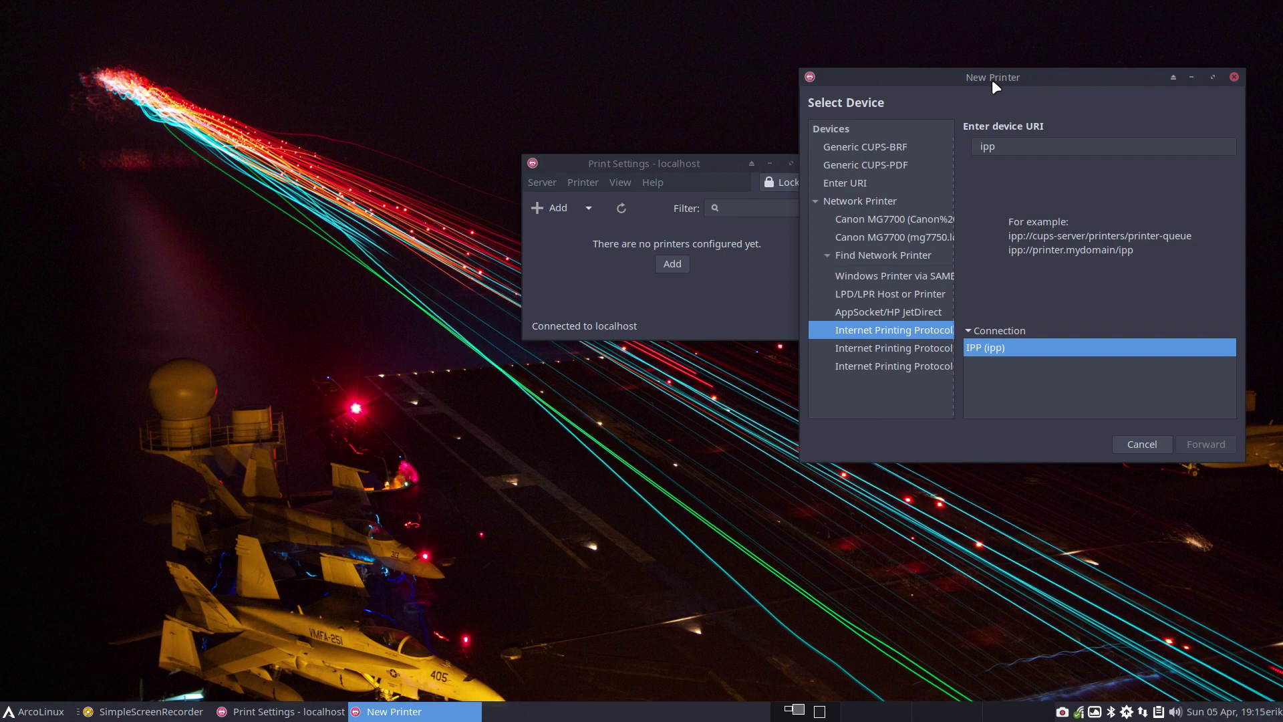
- Run 'yay hp printer' in a terminal to list HP driver packages
left_click(245, 453)
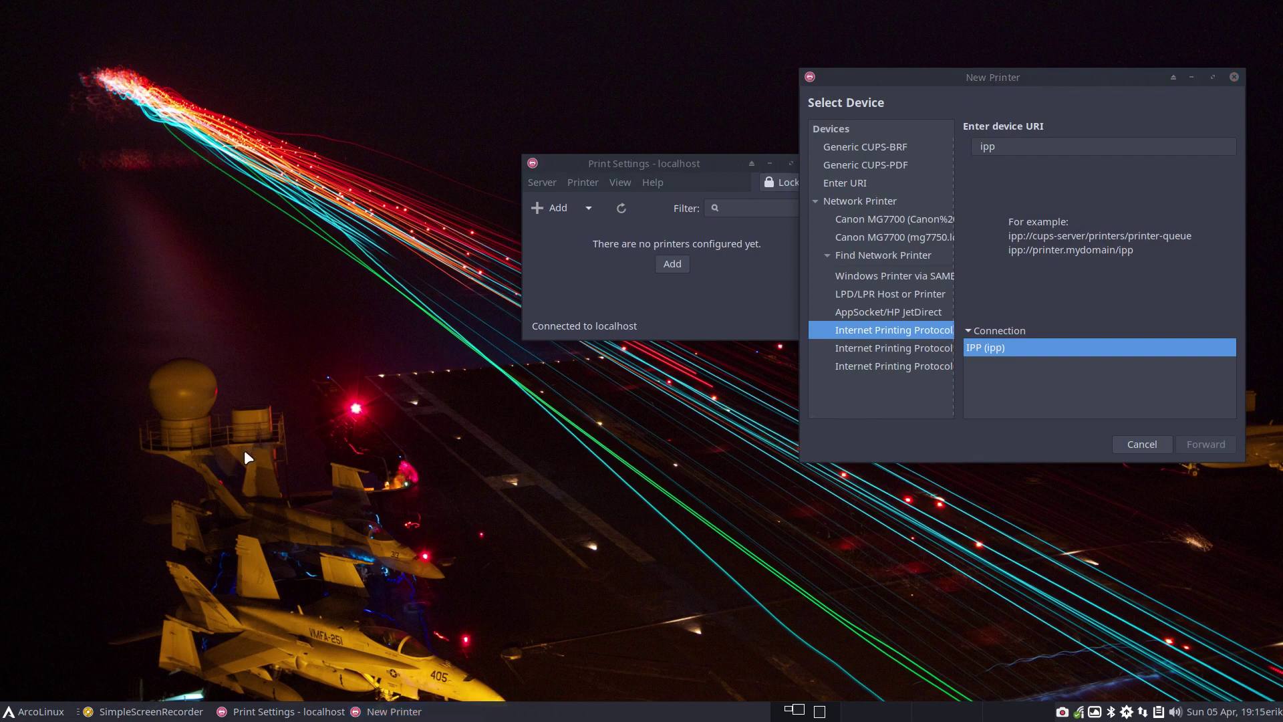
key("ctrl+alt+t")
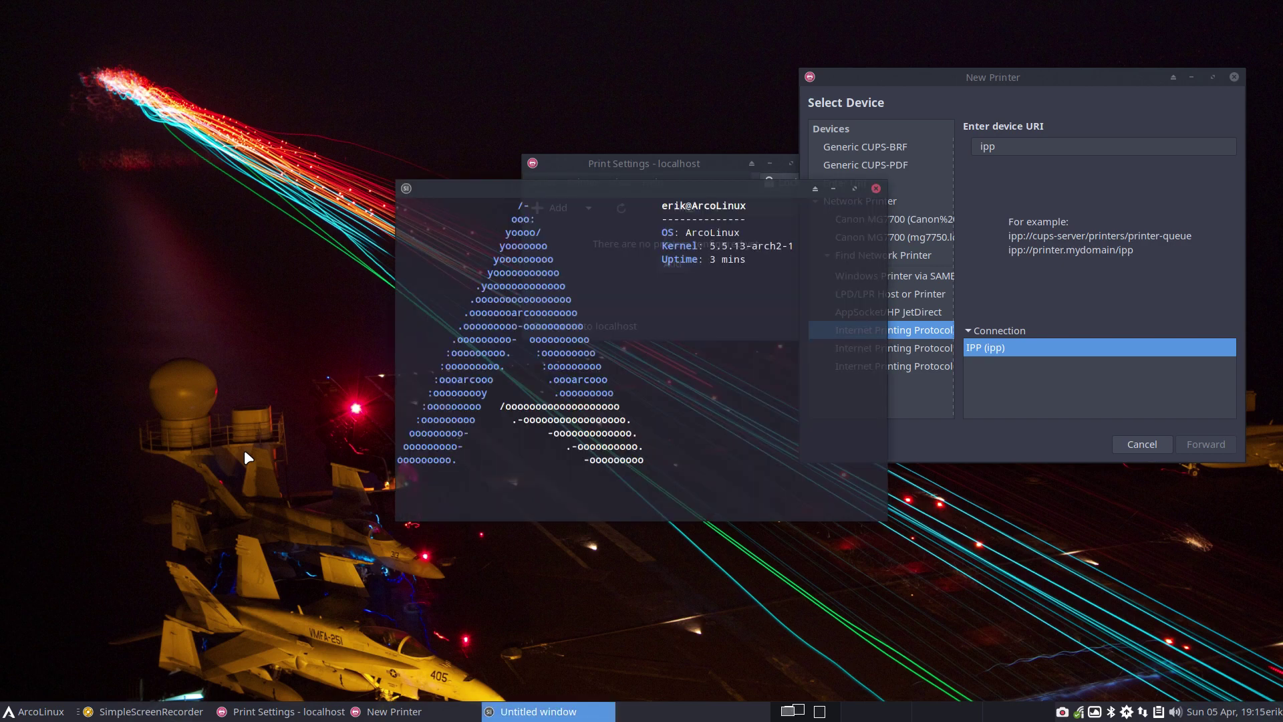
type("yay ")
type("h")
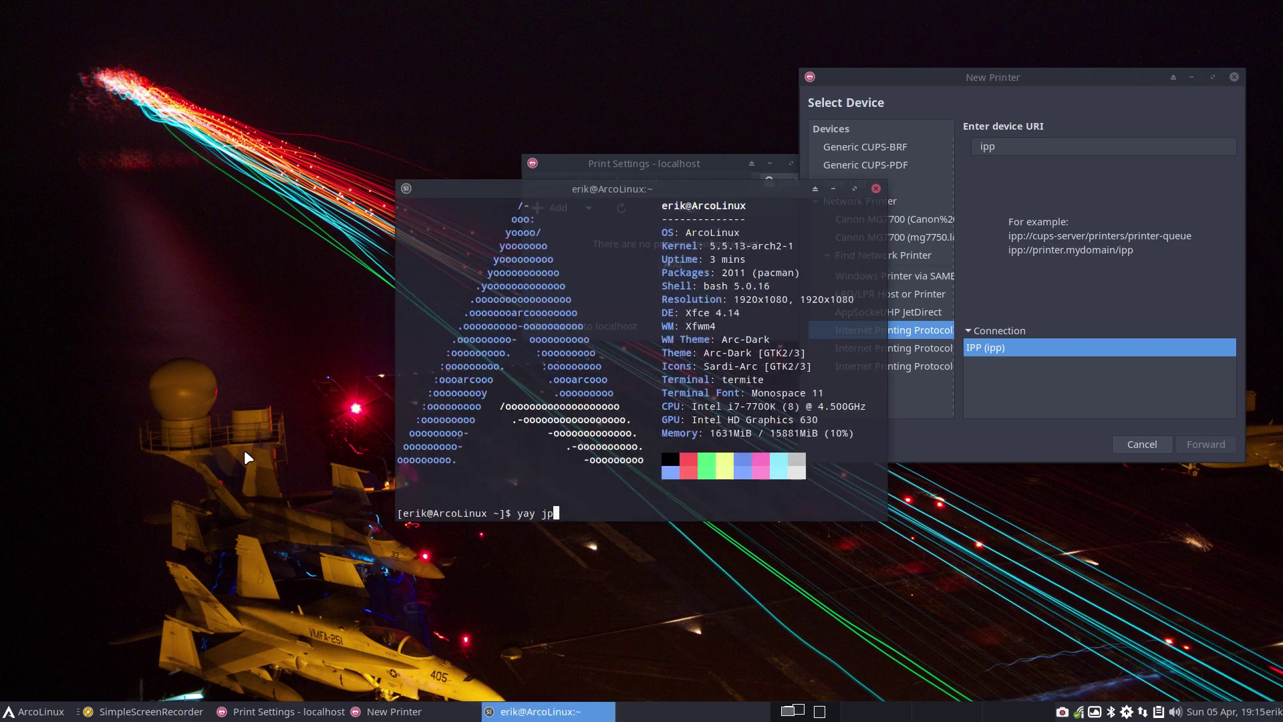
type("p printer")
key("Return")
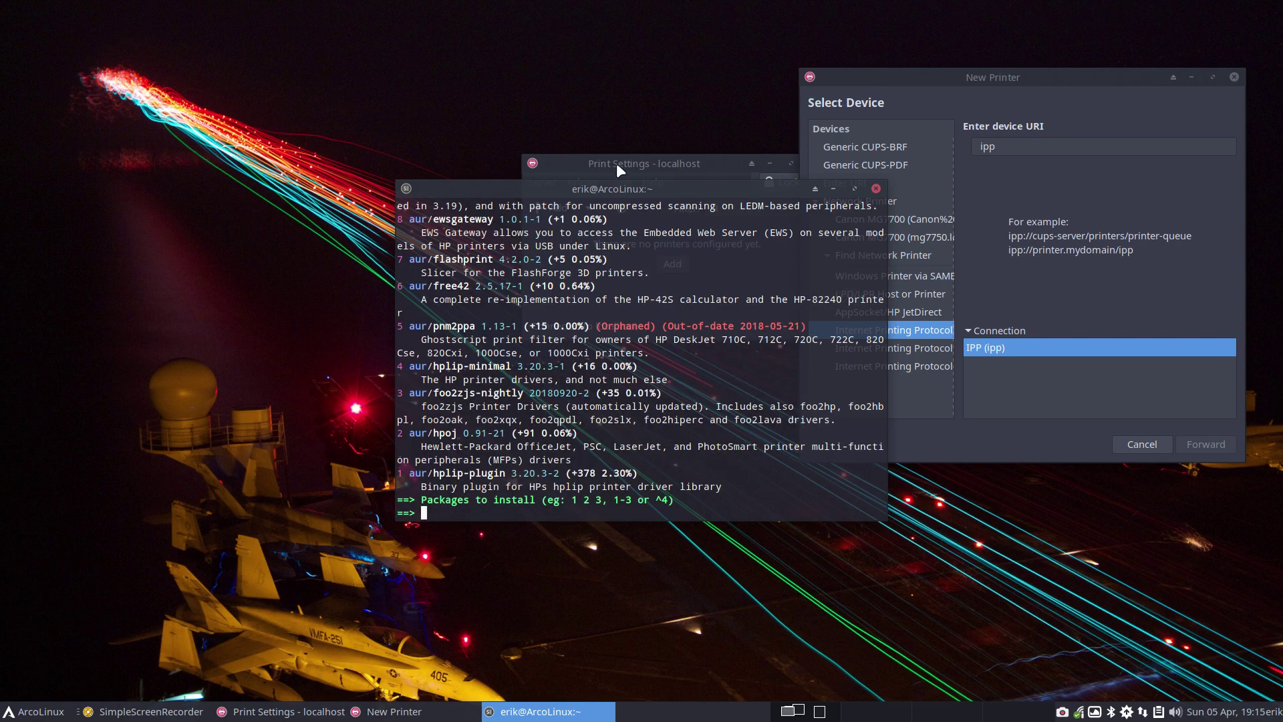
- Arrange the terminal and Print Settings windows side by side, then launch Firefox
left_click_drag(601, 163, 698, 405)
left_click_drag(618, 197, 300, 219)
scroll(162, 496, "up", 1)
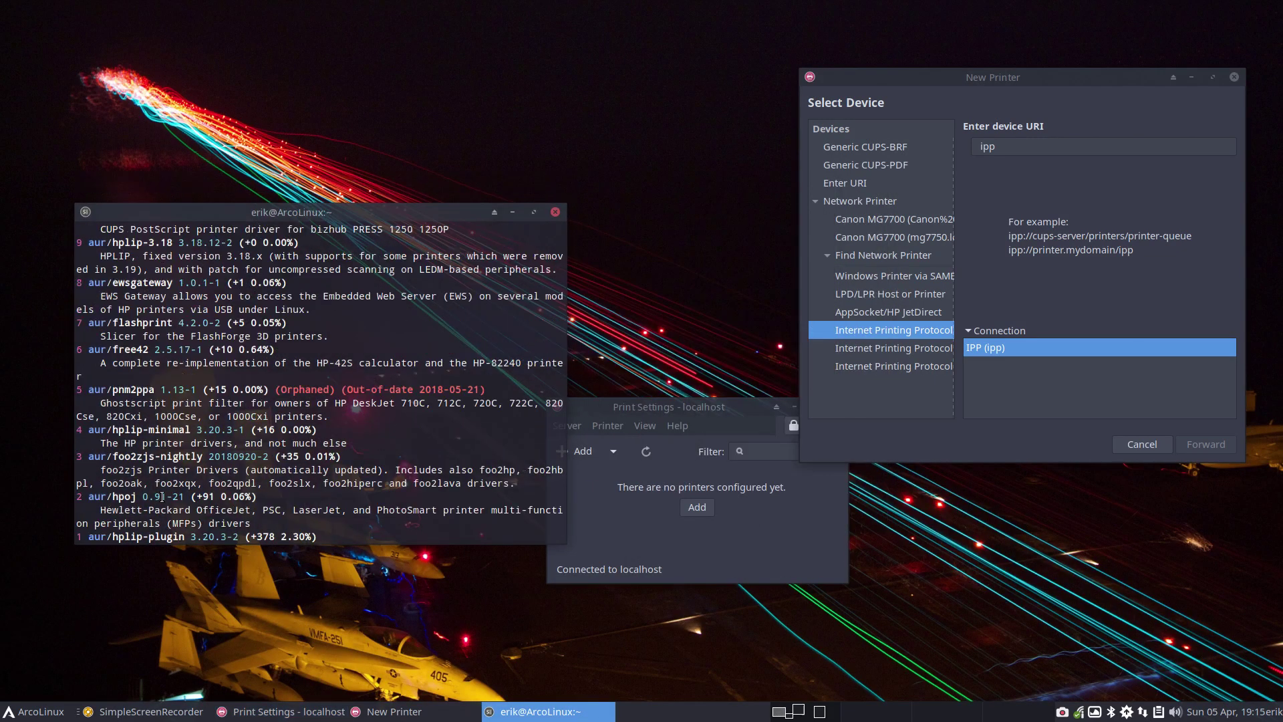
scroll(91, 538, "down", 1)
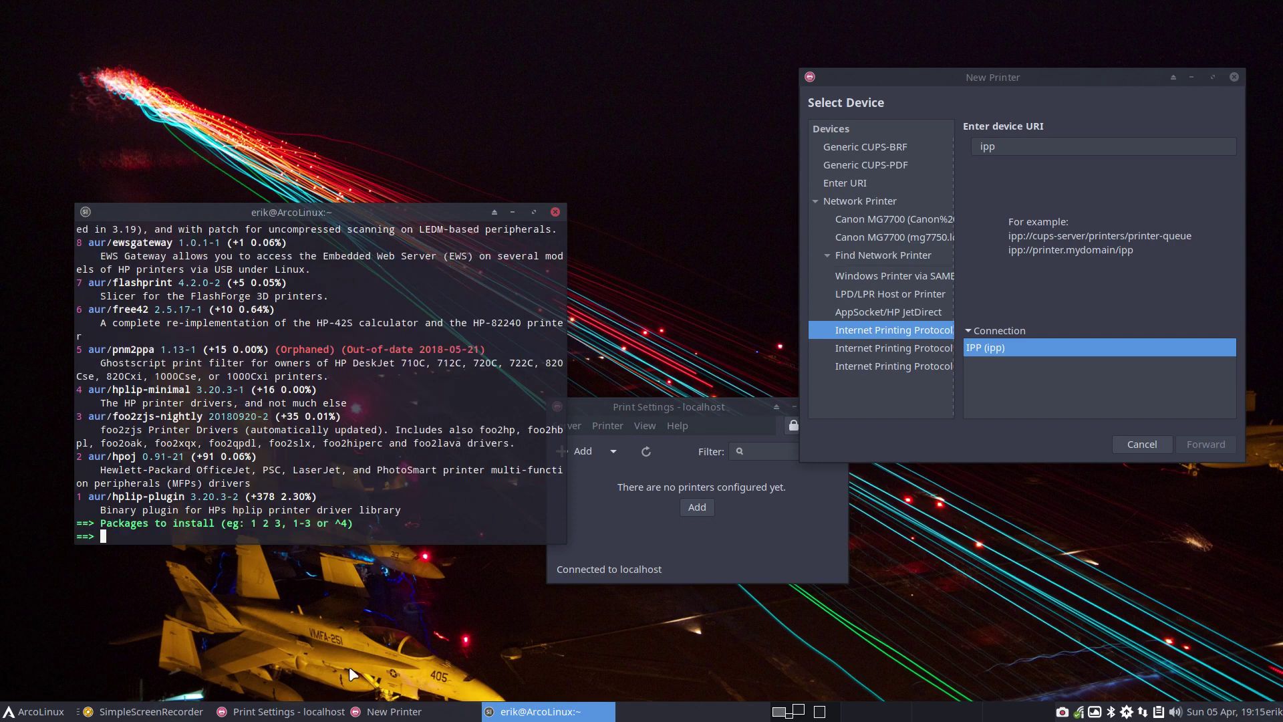
key("ctrl+alt+f")
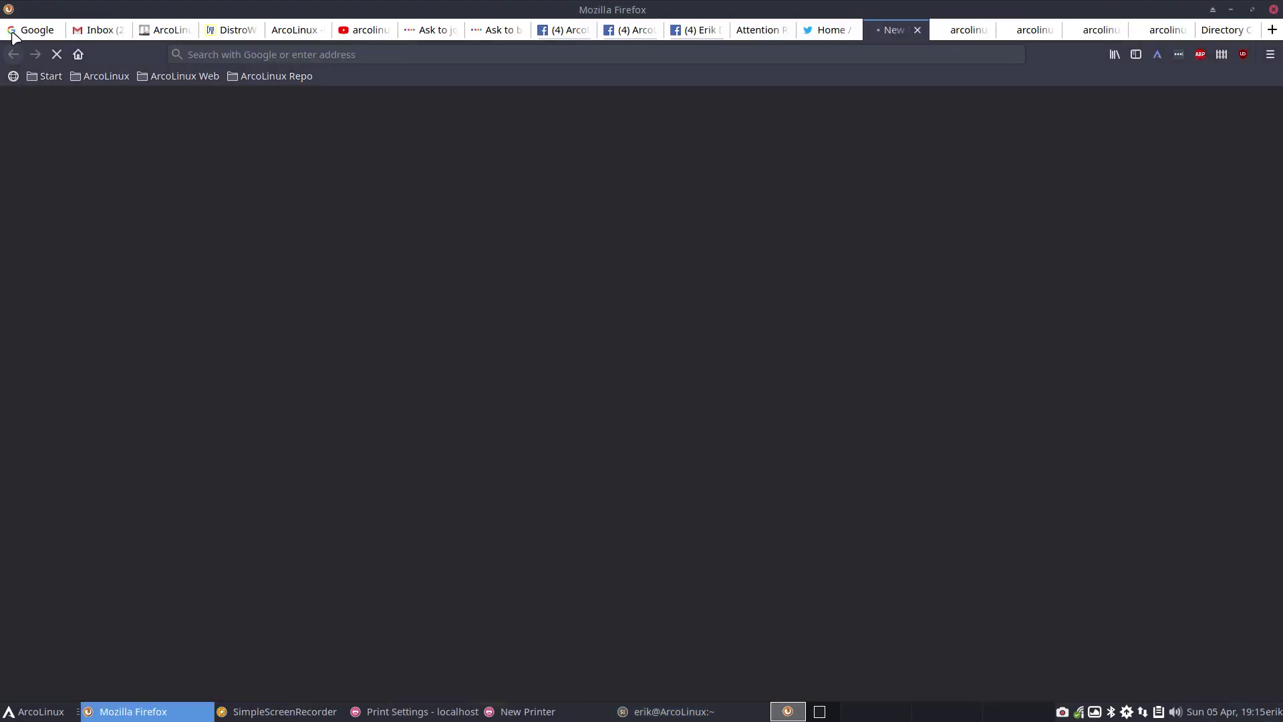
- Close the other tabs, Google 'arch wiki printer' and open the ArchWiki CUPS article
right_click(12, 34)
left_click(91, 247)
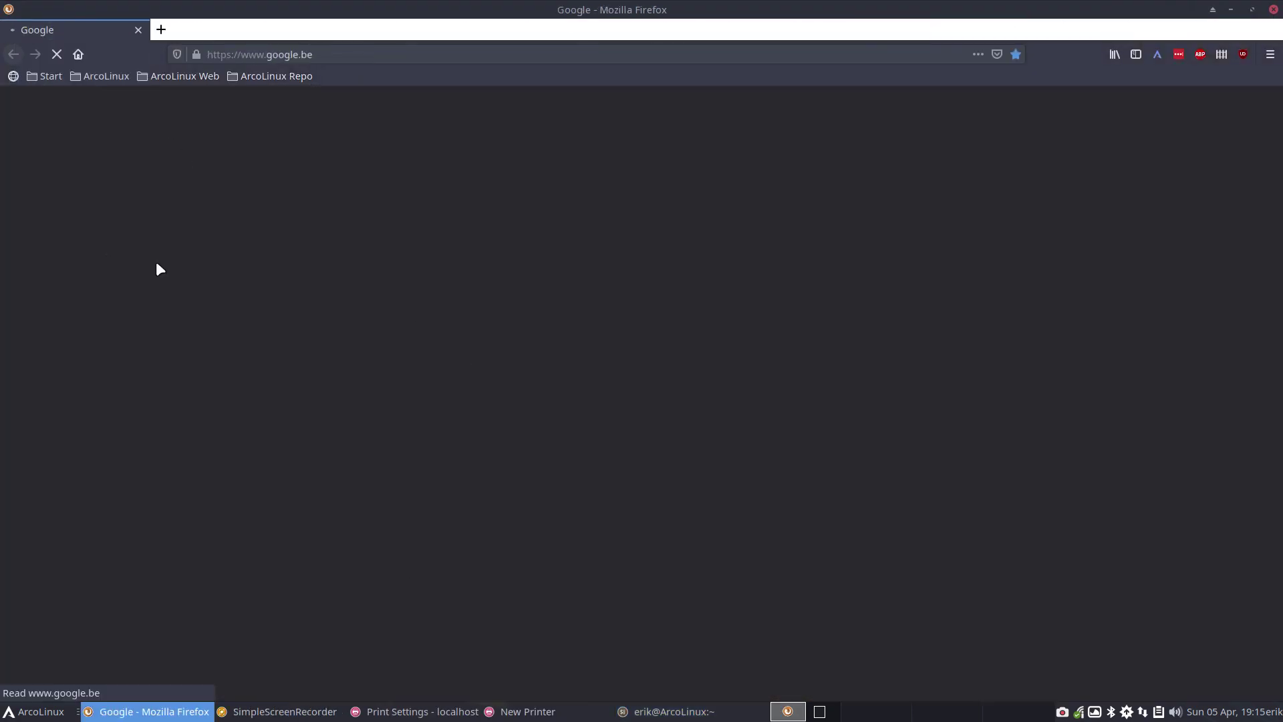
left_click(250, 52)
type("arch ")
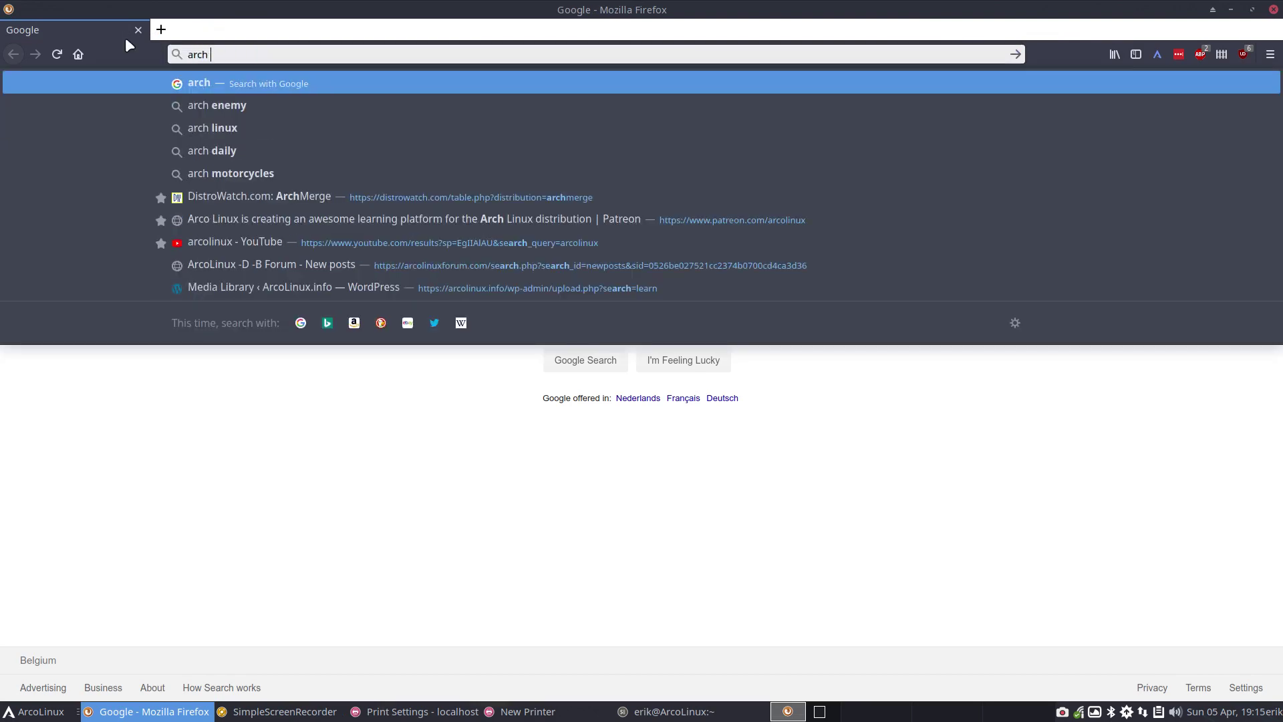
type("wiki printer")
key("Return")
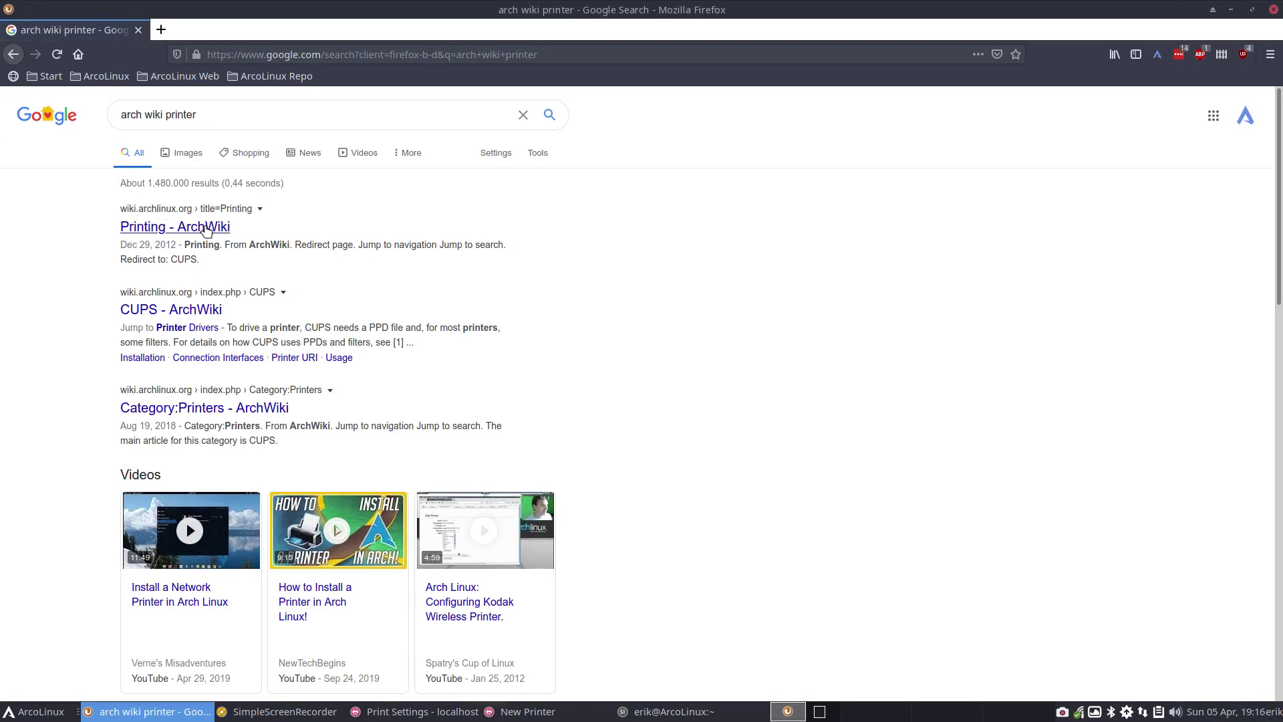
left_click(206, 229)
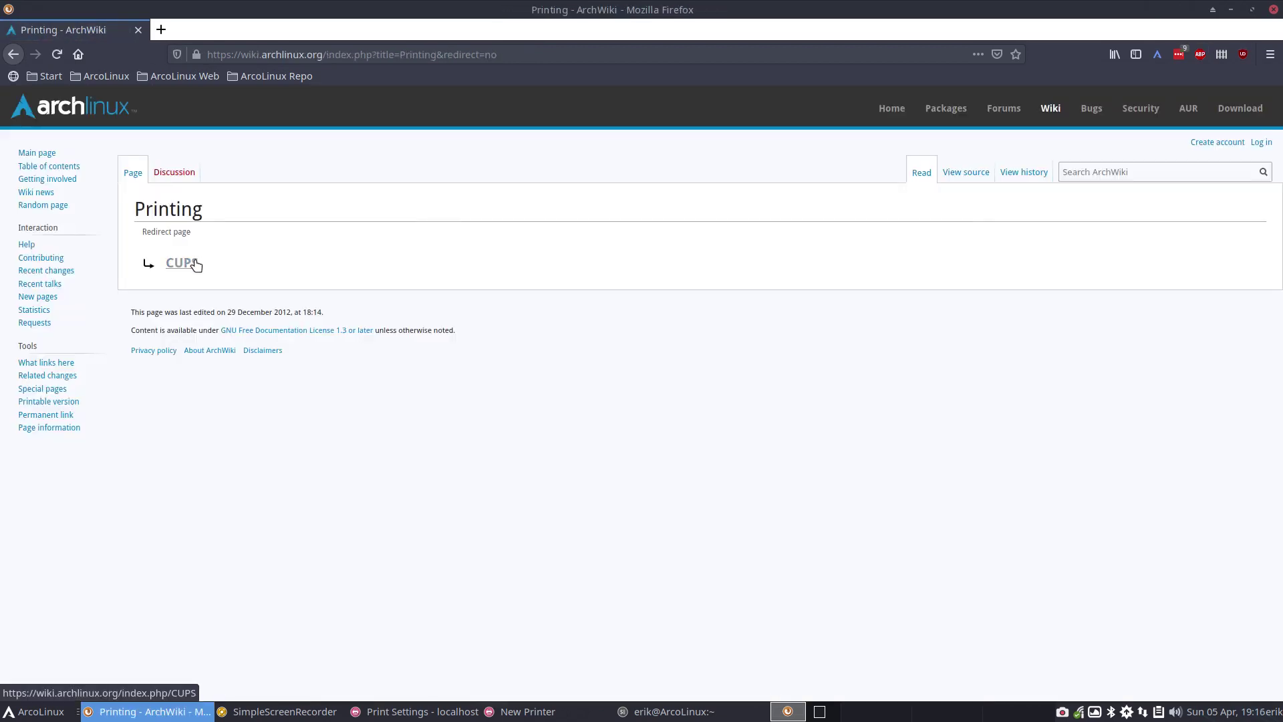
left_click(195, 265)
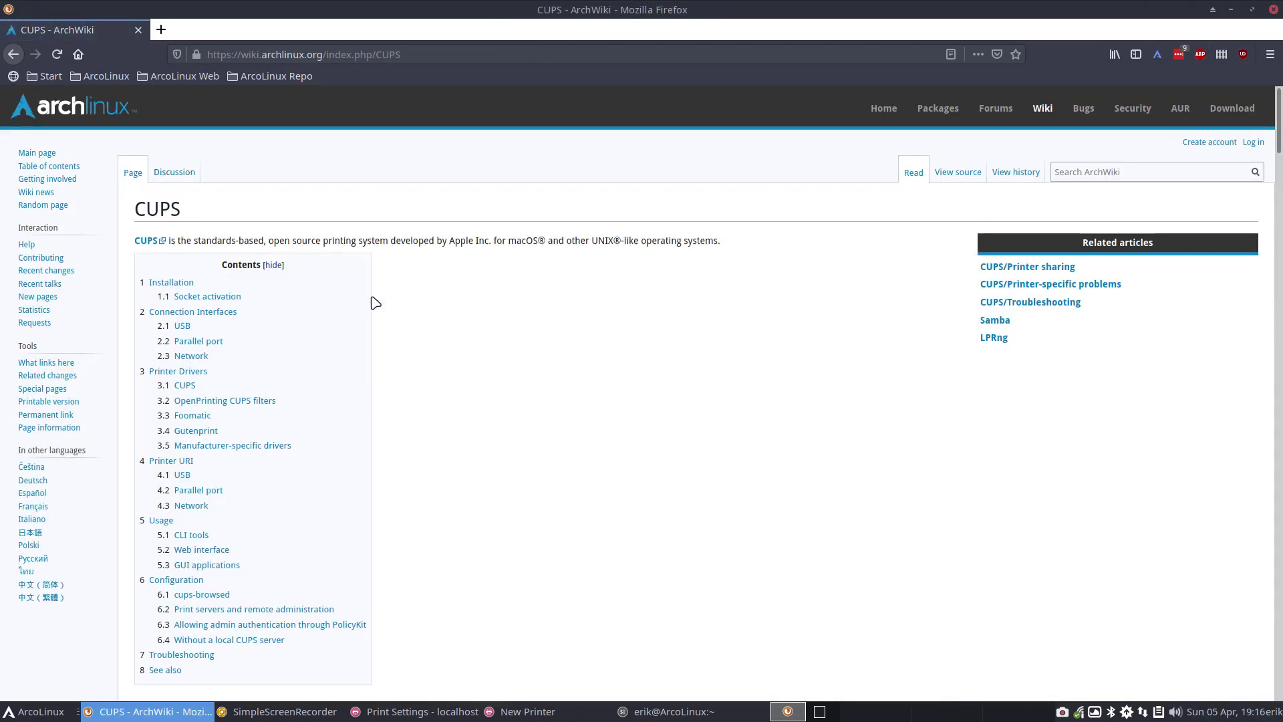
- Find 'hp' in the CUPS article and step through matches like the HP LaserJet 2100 output
scroll(374, 303, "down", 5)
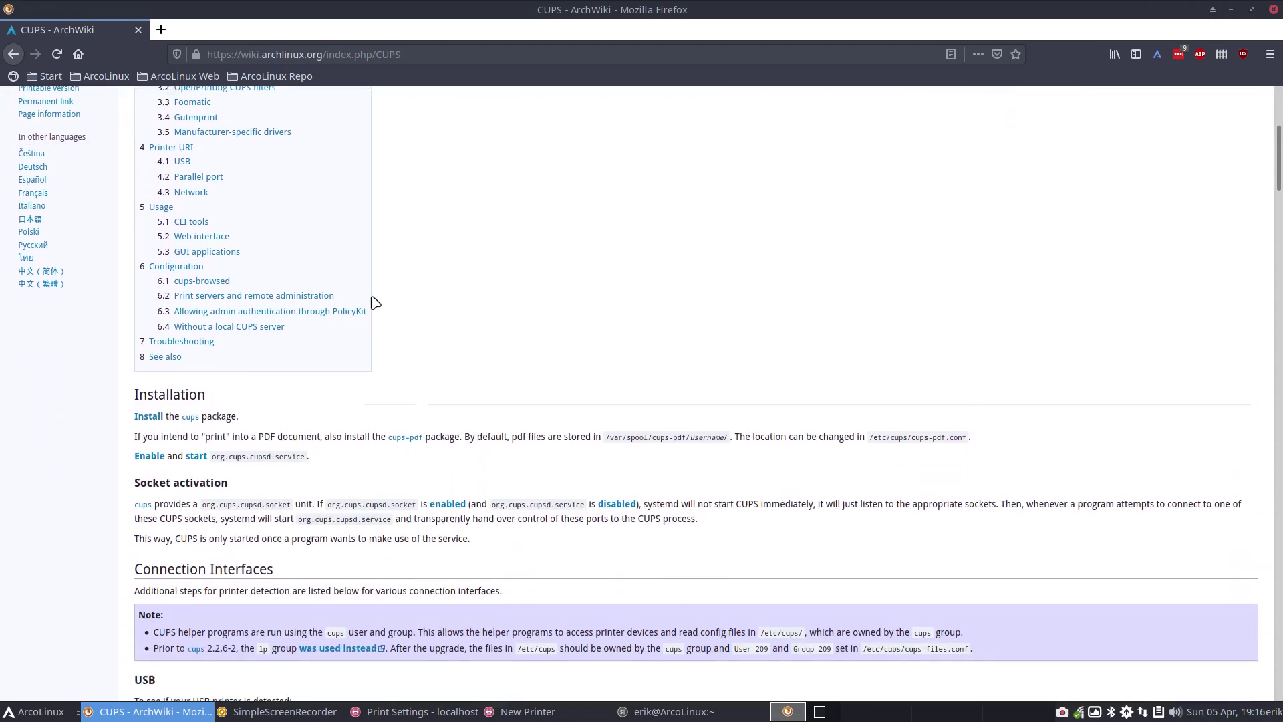
key("ctrl+f")
type("hp")
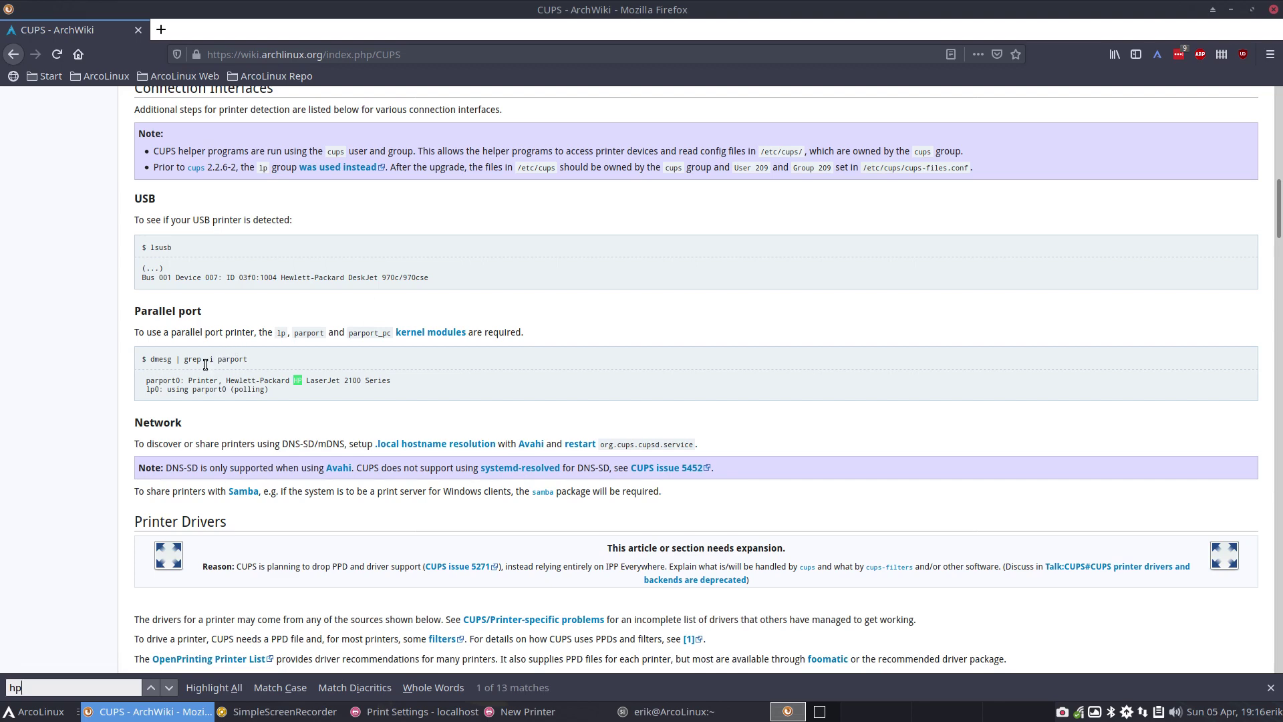
left_click(302, 380)
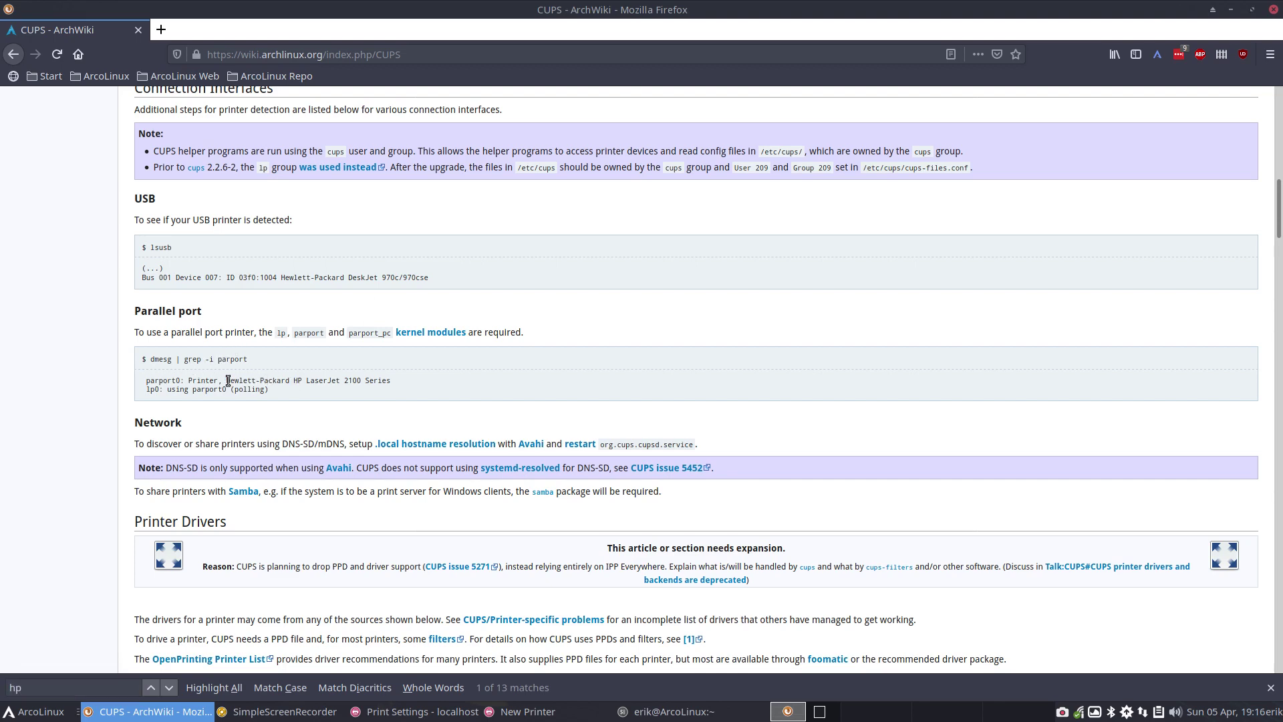
left_click_drag(225, 380, 352, 393)
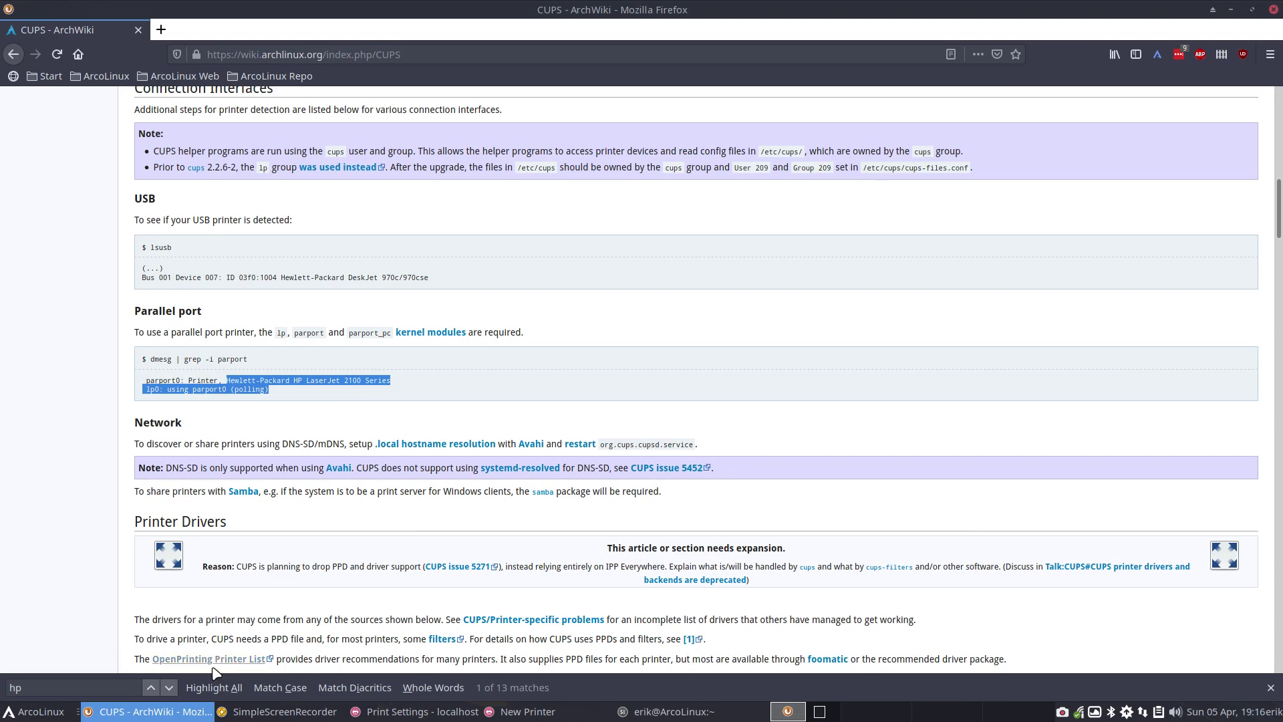
left_click(169, 687)
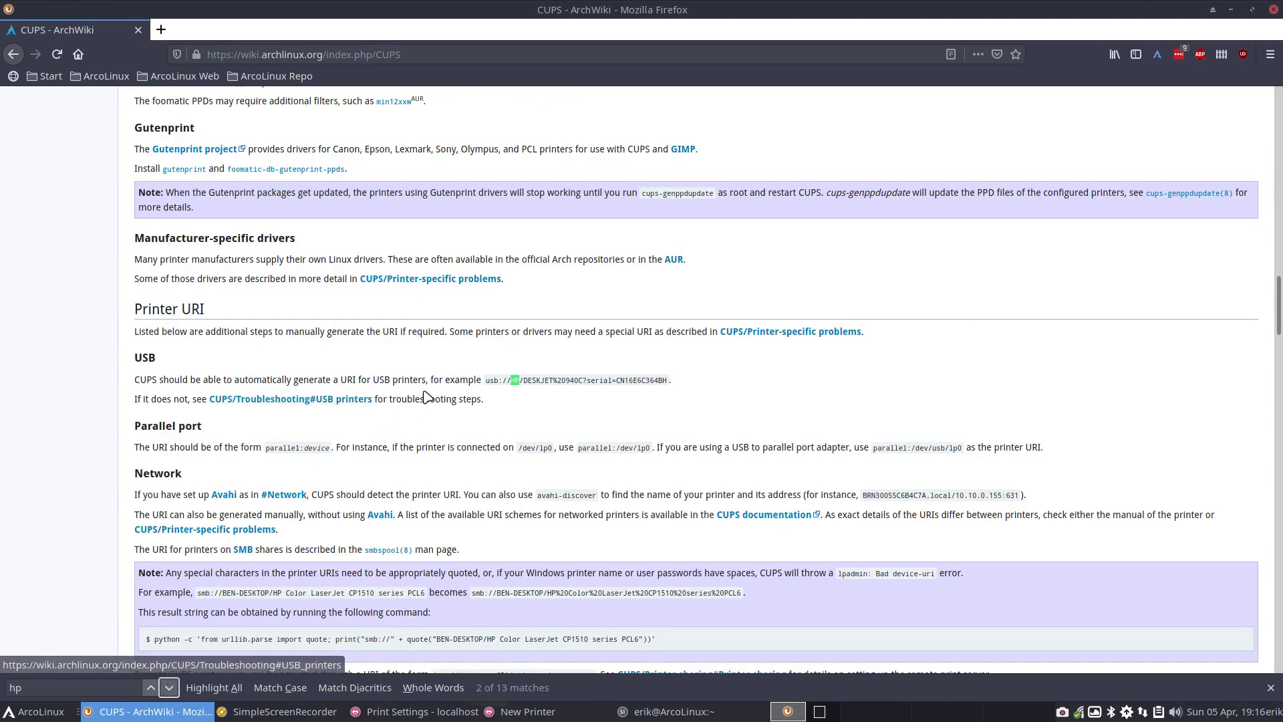
left_click(493, 380)
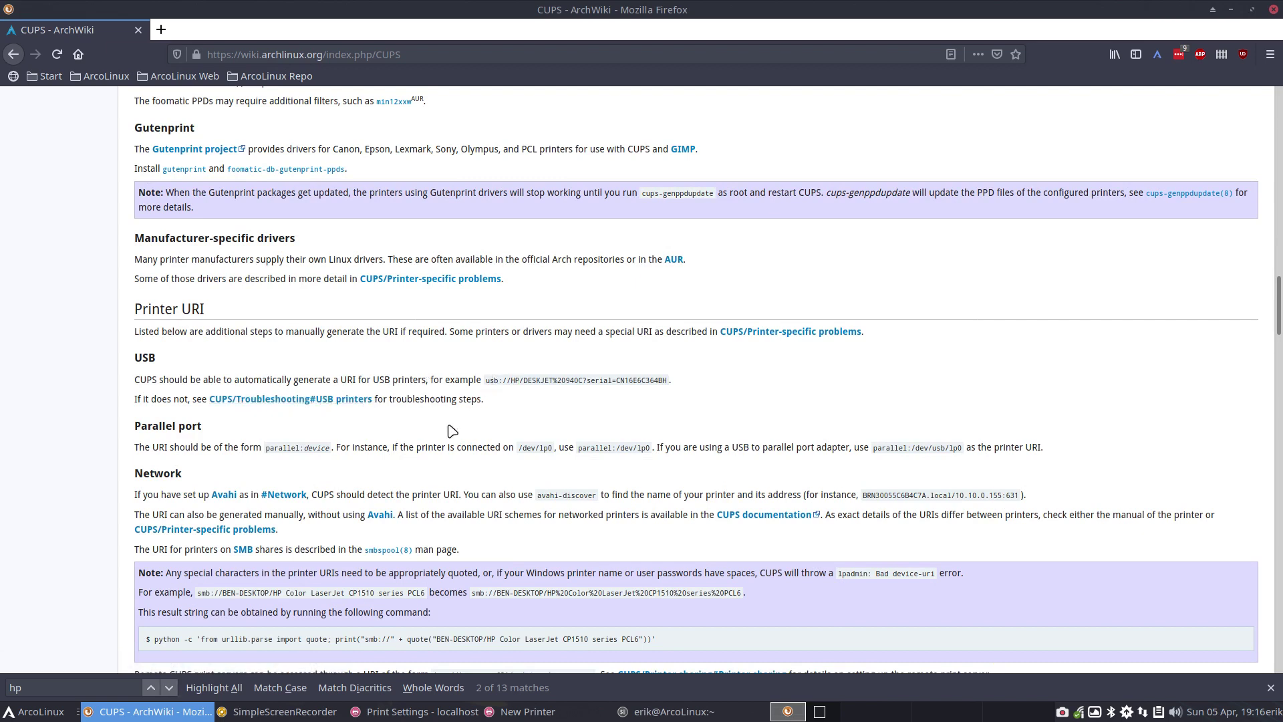
left_click(170, 688)
left_click(170, 687)
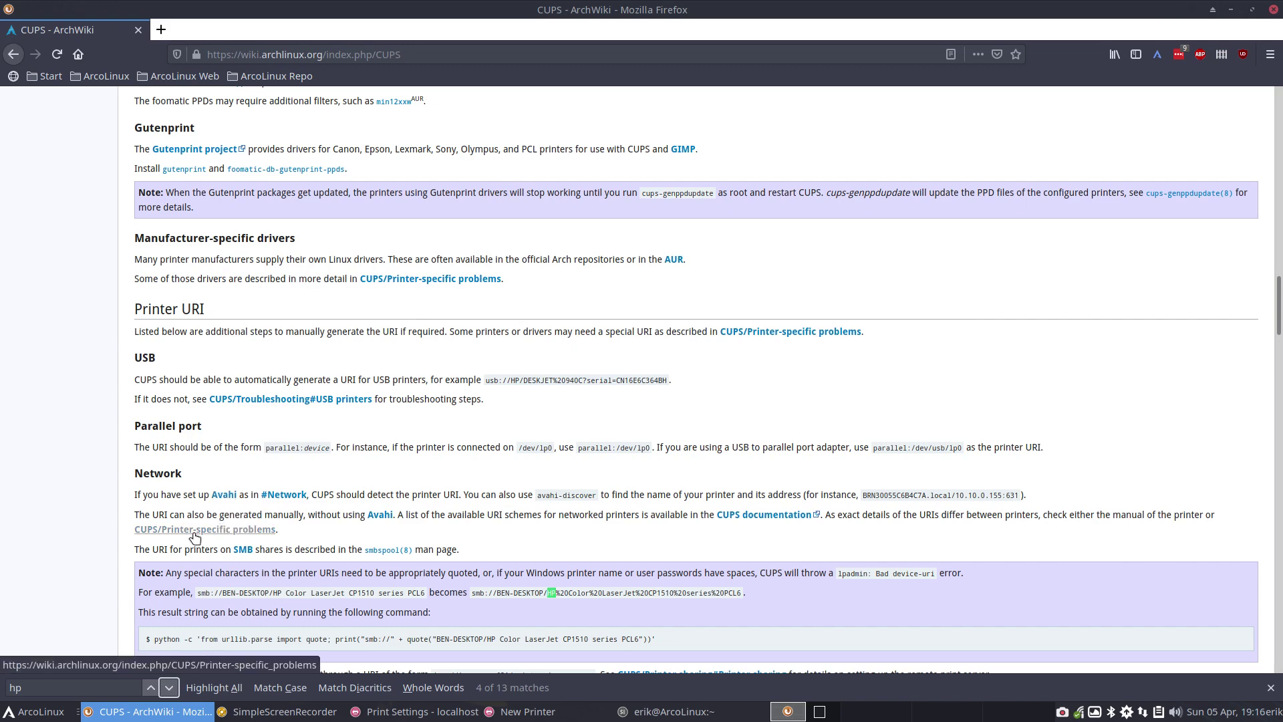
scroll(189, 532, "down", 2)
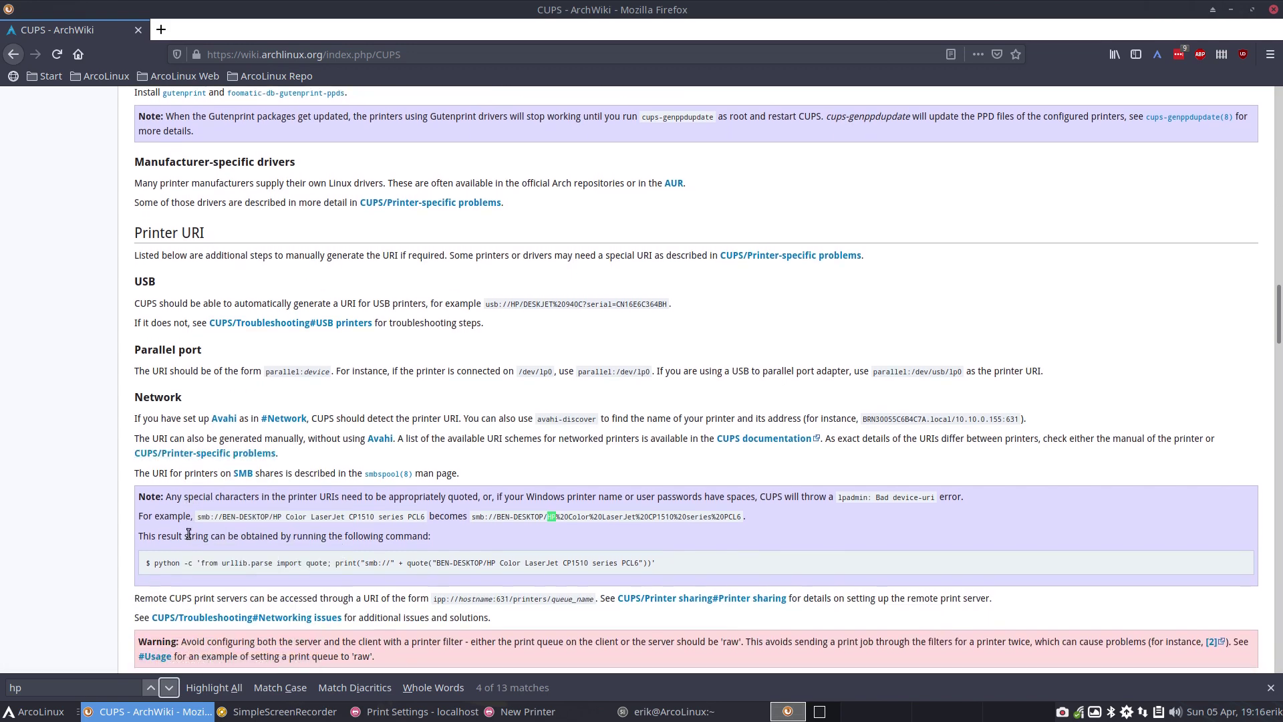
left_click(174, 688)
left_click(172, 687)
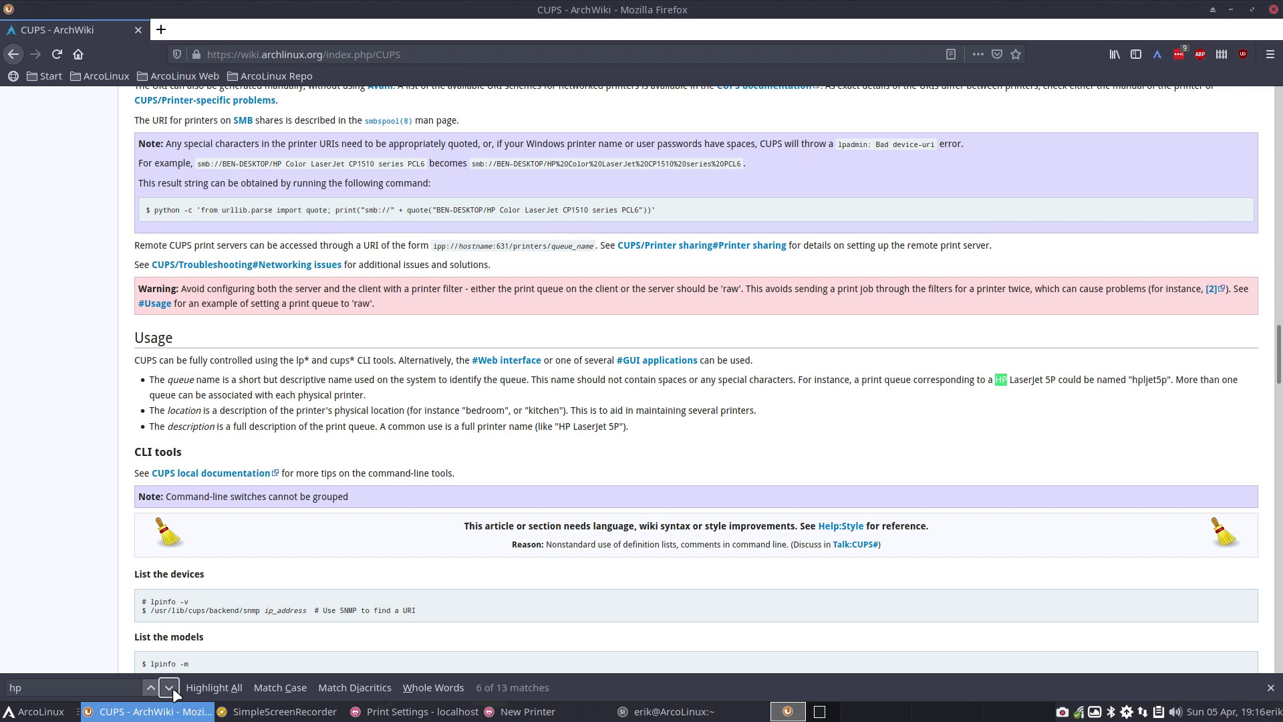
left_click(172, 688)
- Step through the remaining hp matches such as hpljet5p, search 'hplip', and go back to Printing
left_click(1165, 381)
left_click_drag(1133, 380, 1174, 380)
left_click(169, 687)
left_click(168, 687)
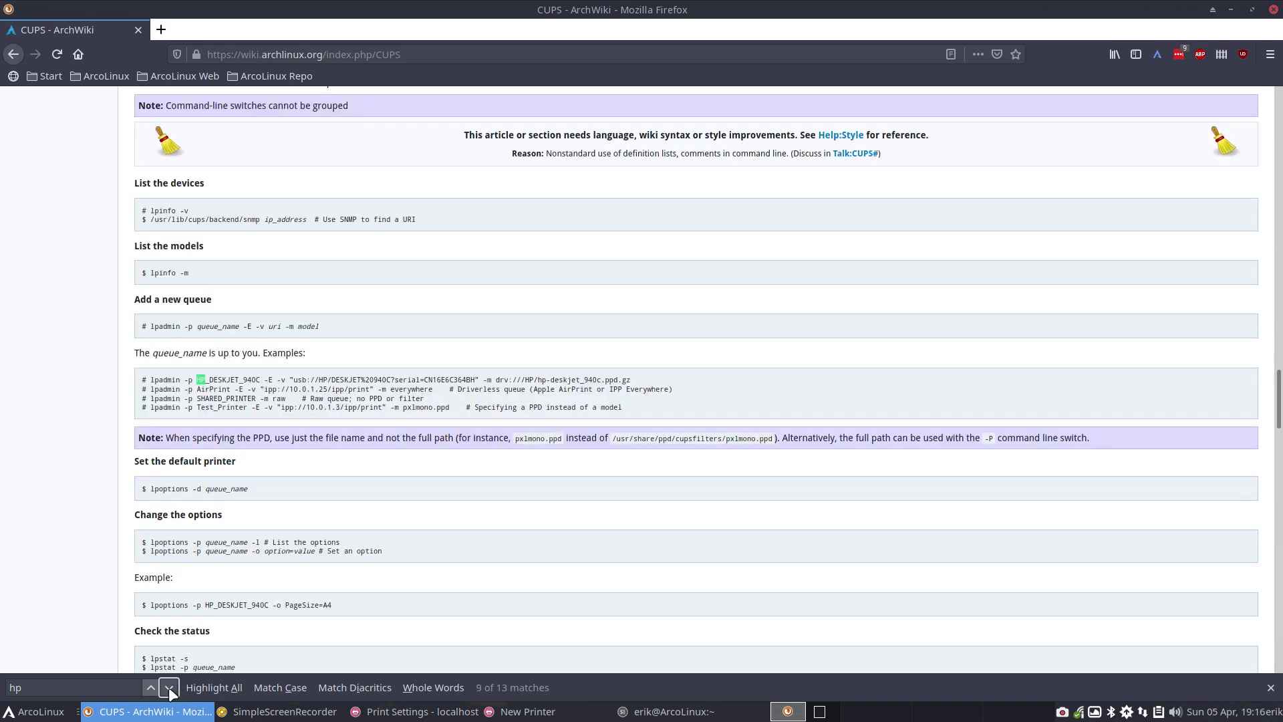
left_click(168, 687)
left_click(168, 687)
left_click(168, 687)
left_click(168, 687)
left_click(168, 687)
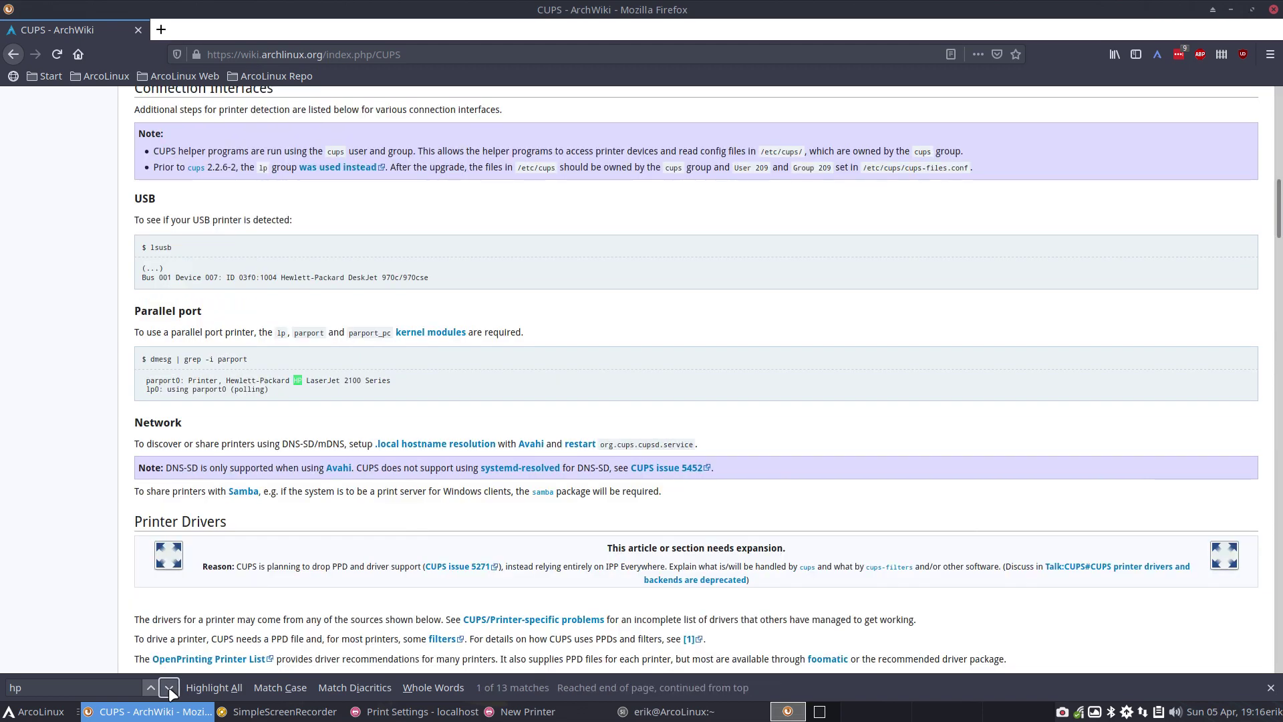
key("ctrl+f")
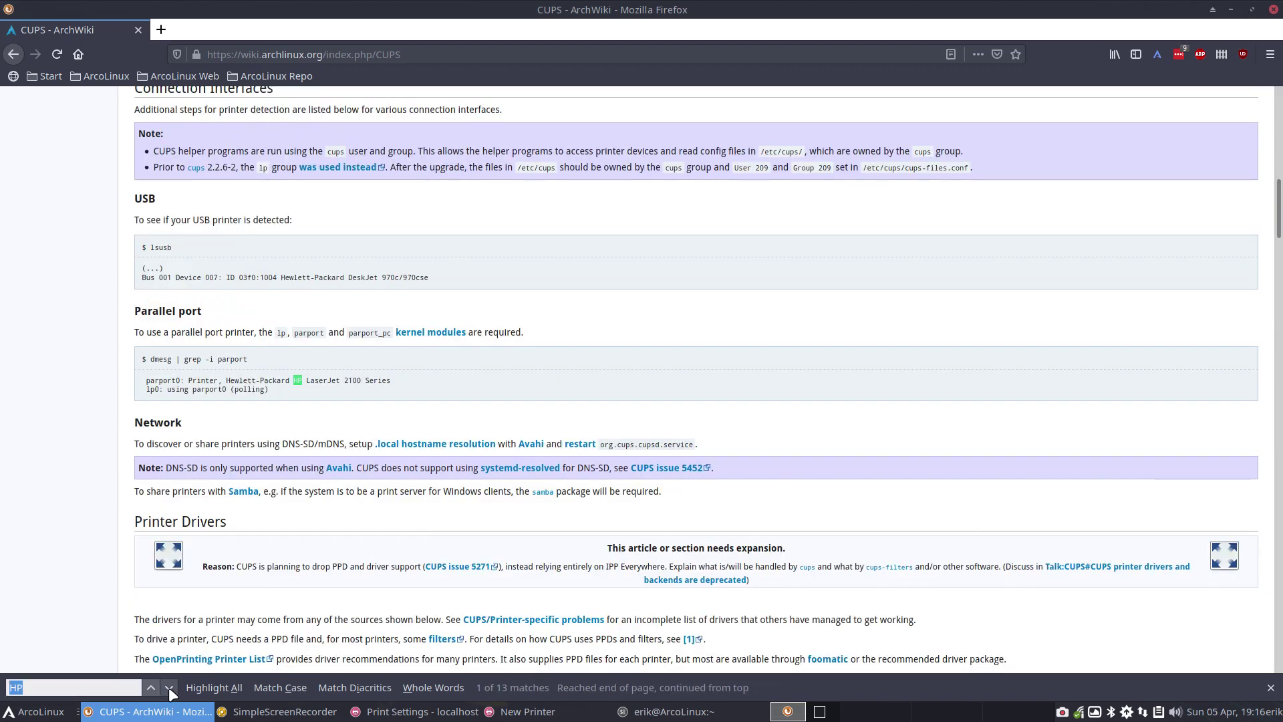
type("hplip")
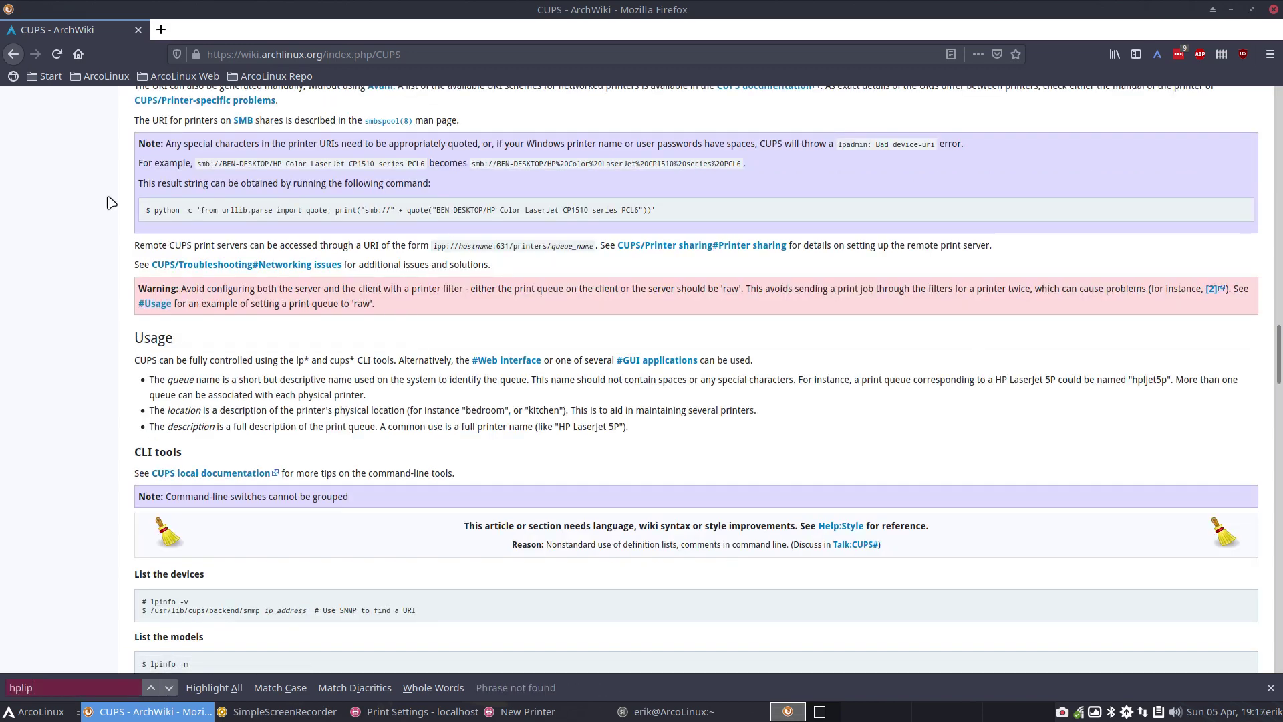
left_click(17, 55)
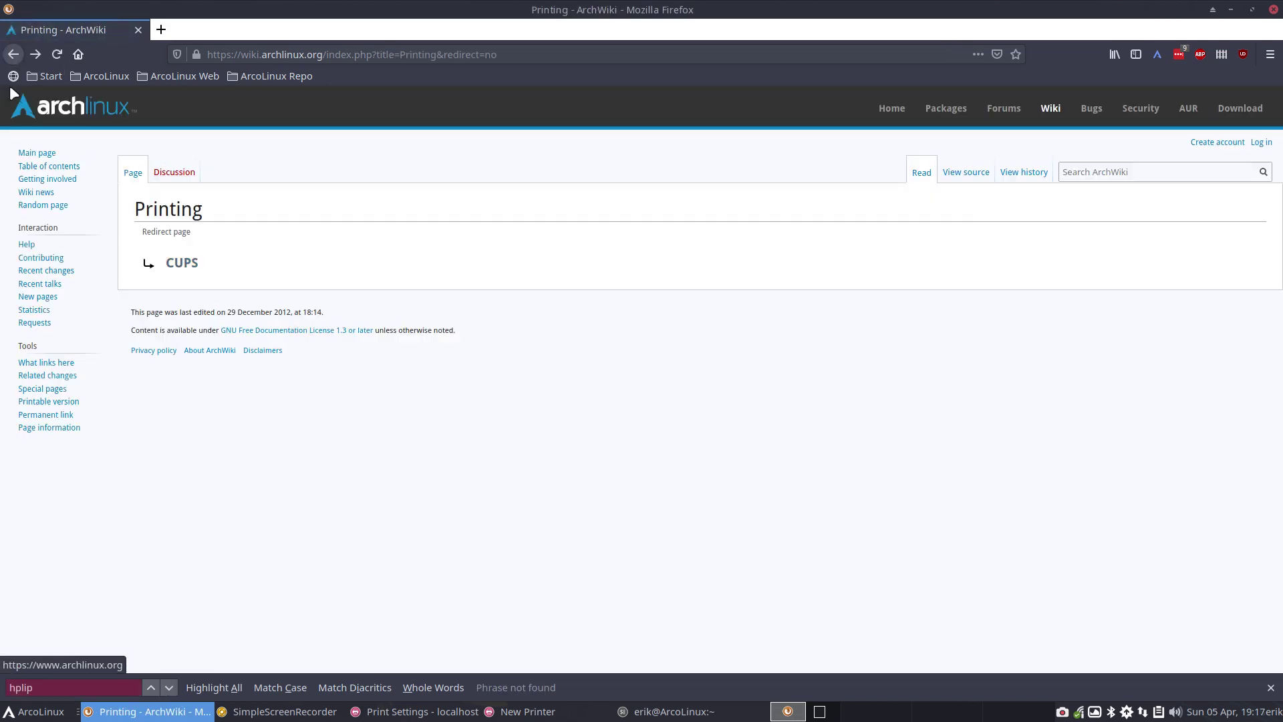
- Search 'arch wiki printer hp' and open the CUPS/Printer-specific problems article
left_click(14, 54)
left_click(207, 114)
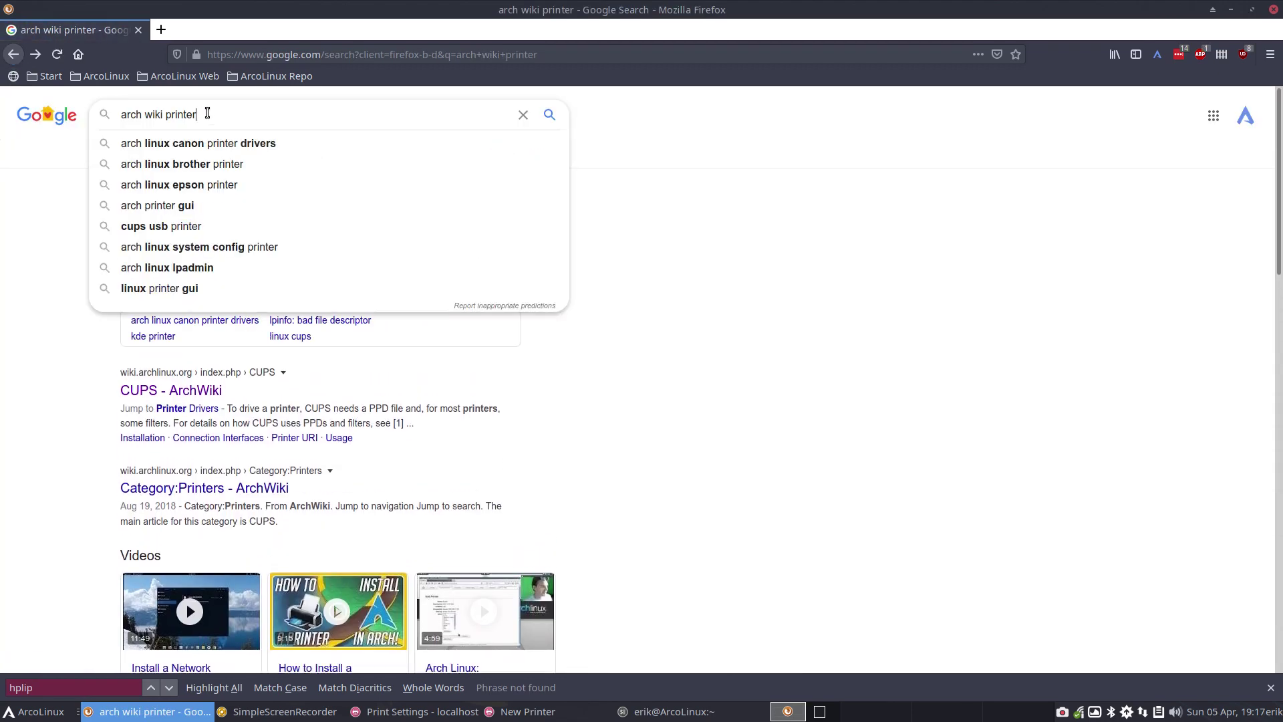
type("hp")
key("Return")
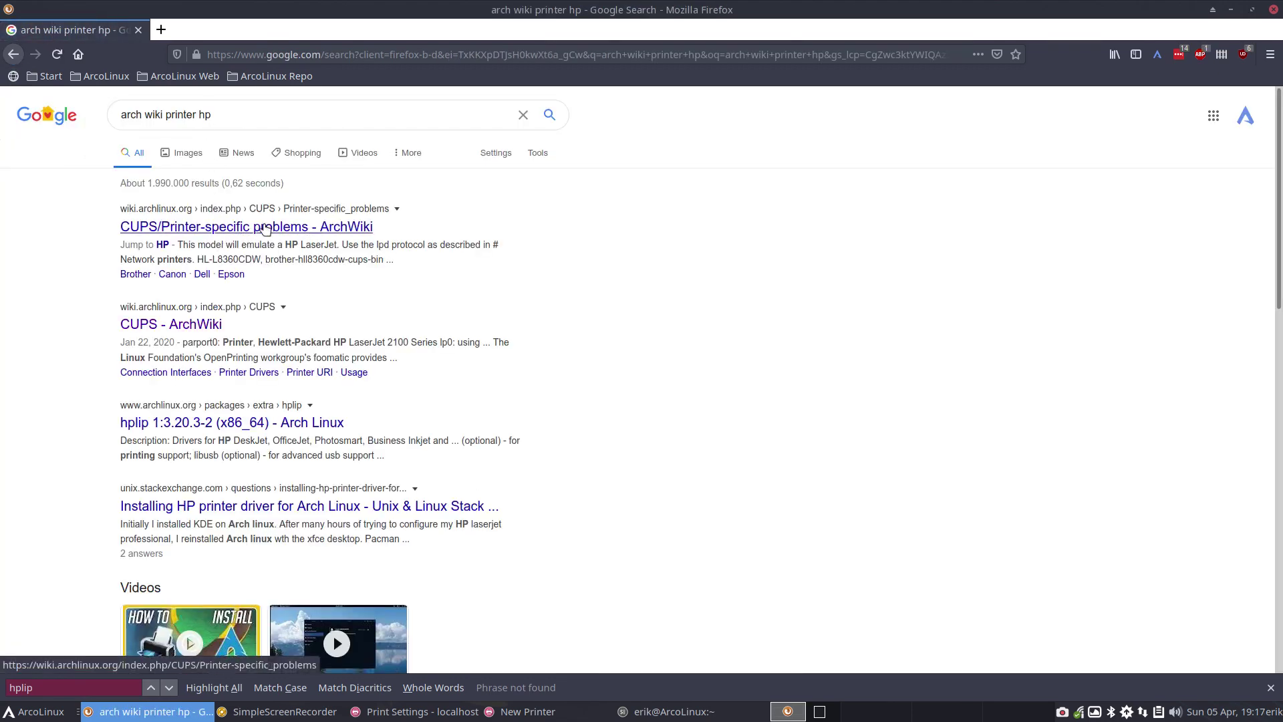
left_click(158, 425)
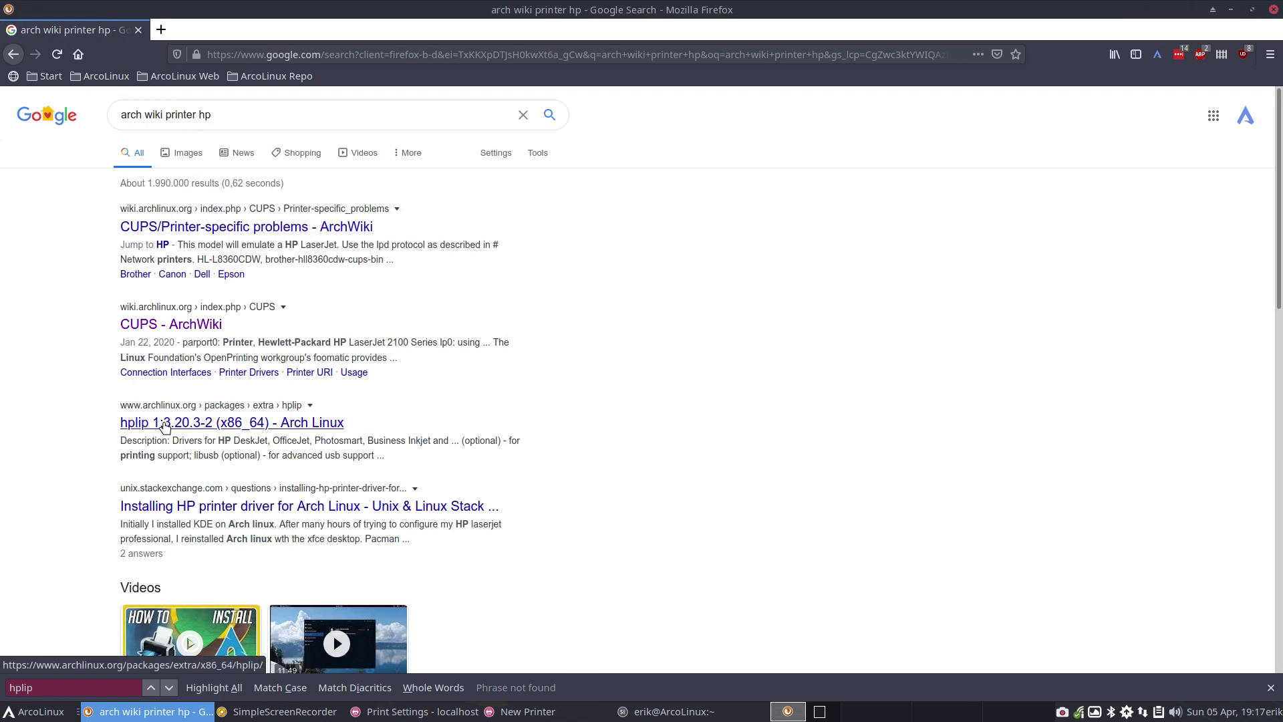
left_click(287, 227)
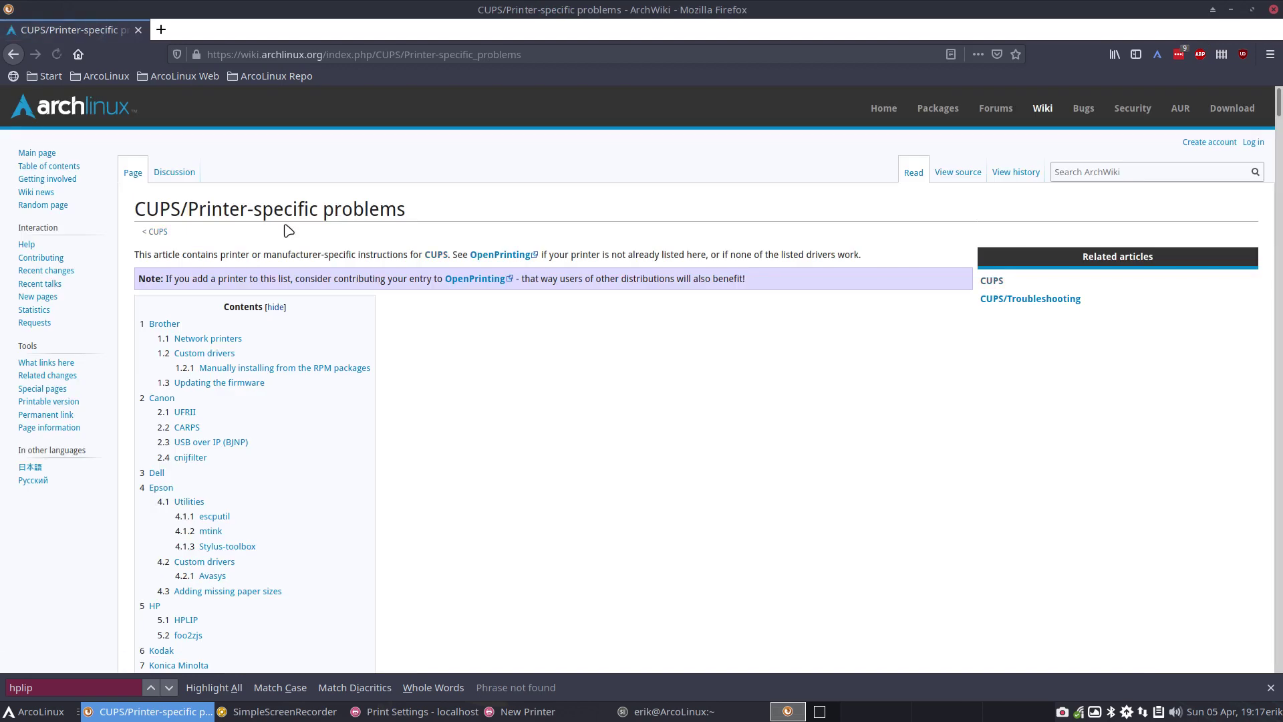
- Jump to the HP section listing hplip and hplip-plugin, and shrink the Firefox window
scroll(399, 377, "down", 4)
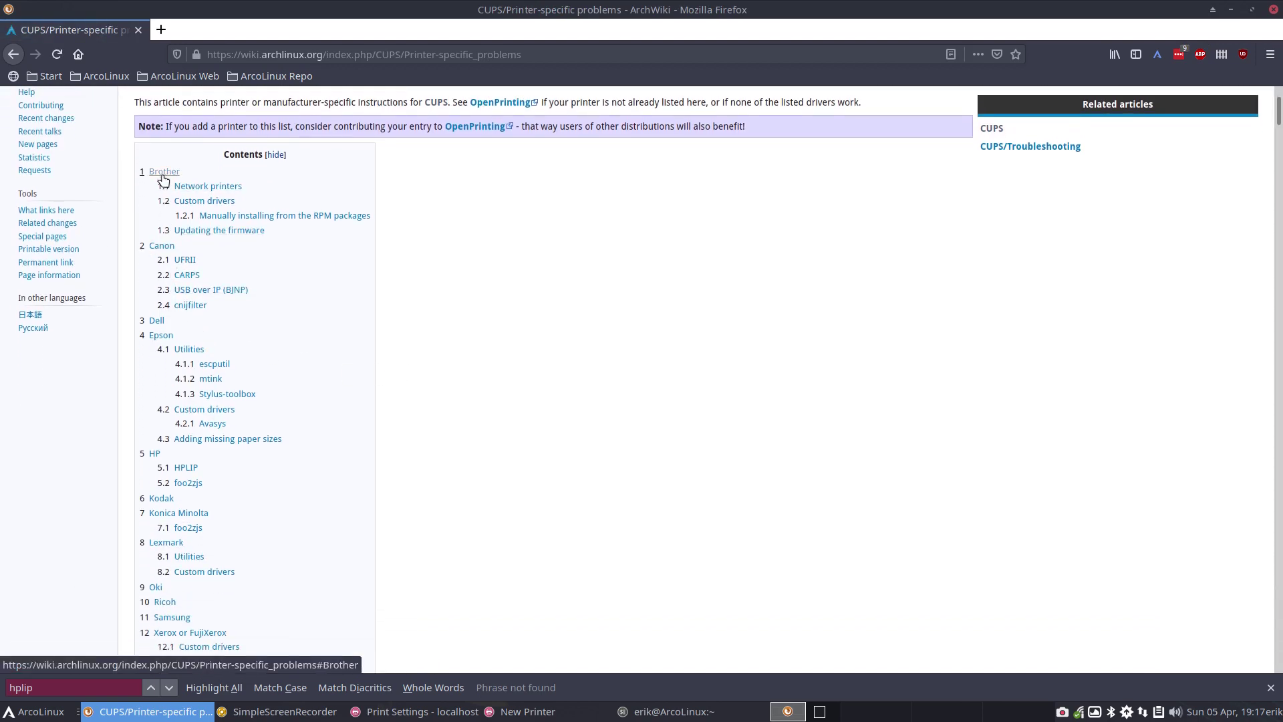
left_click(155, 453)
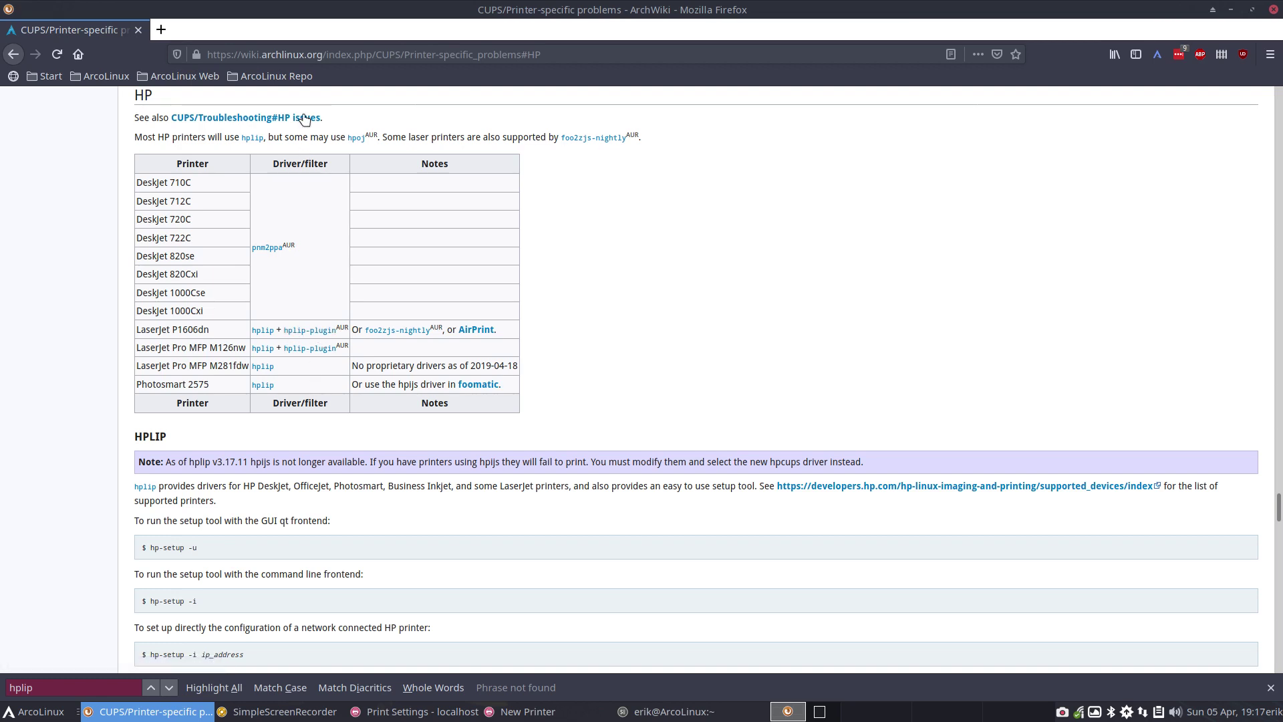
left_click_drag(531, 17, 856, 412)
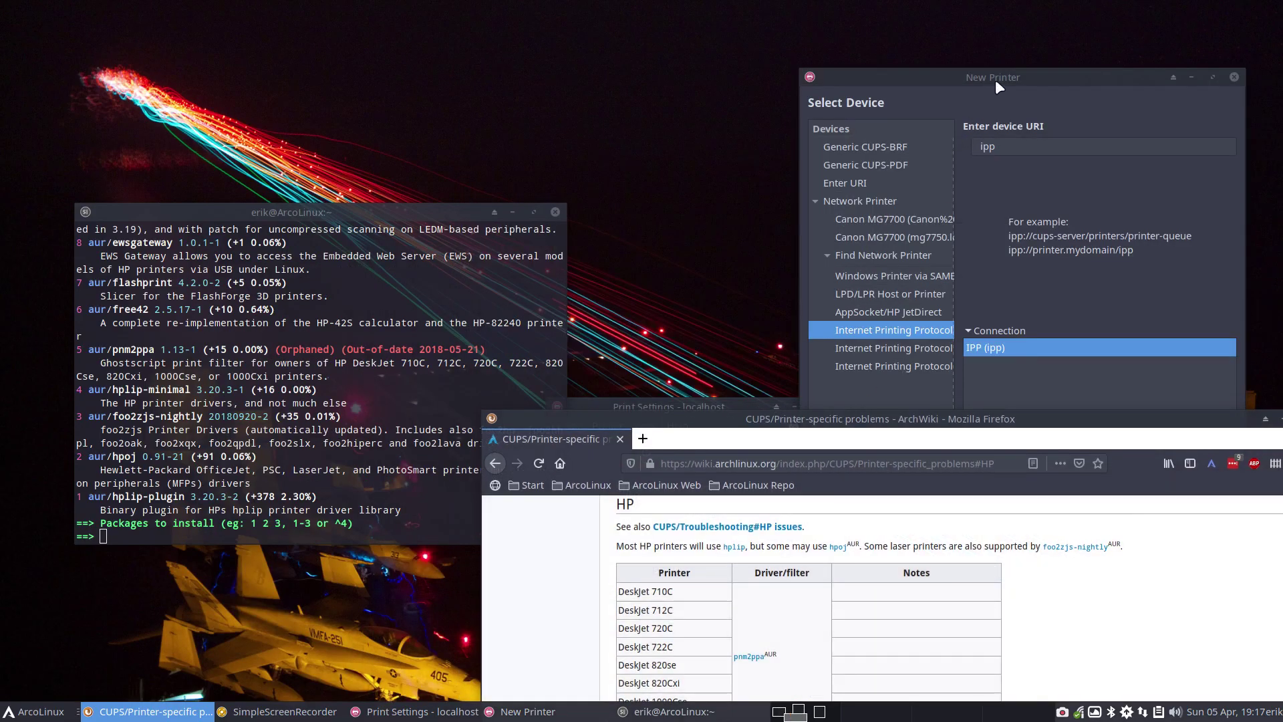
- Cancel the New Printer wizard without adding the Canon MG7700, and close the terminal
left_click_drag(960, 77, 342, 56)
left_click(271, 198)
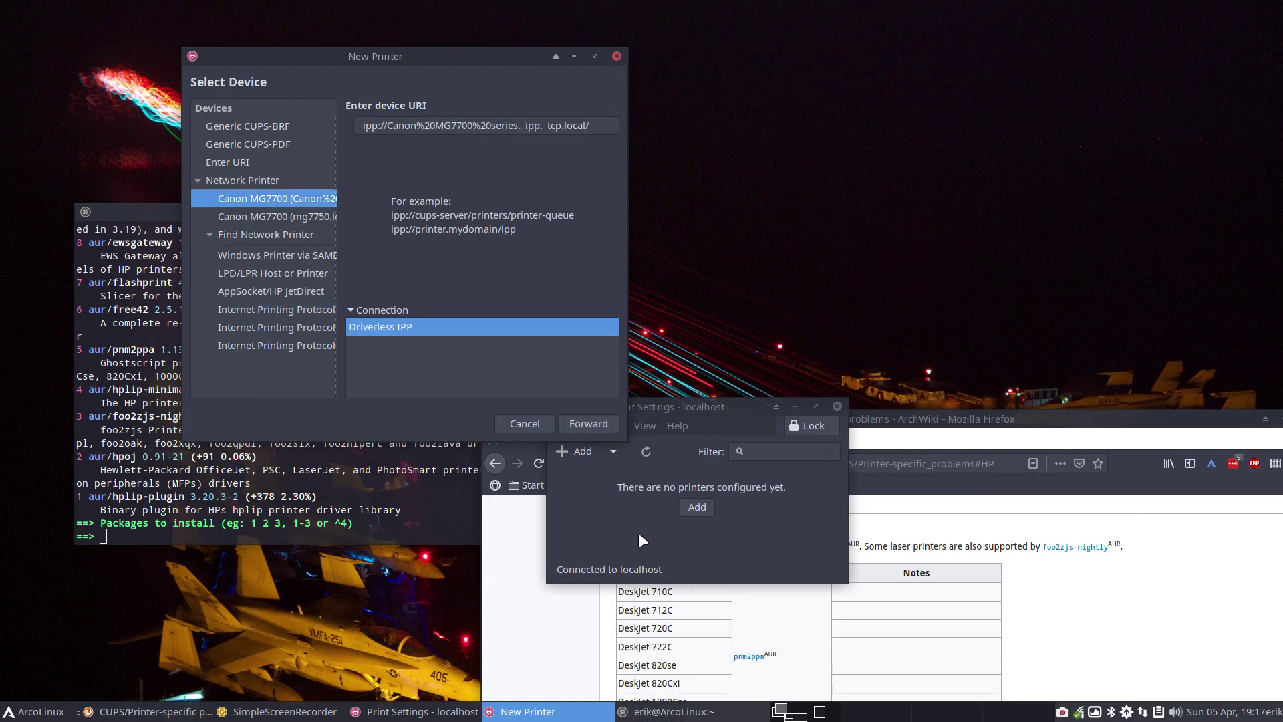
left_click(615, 56)
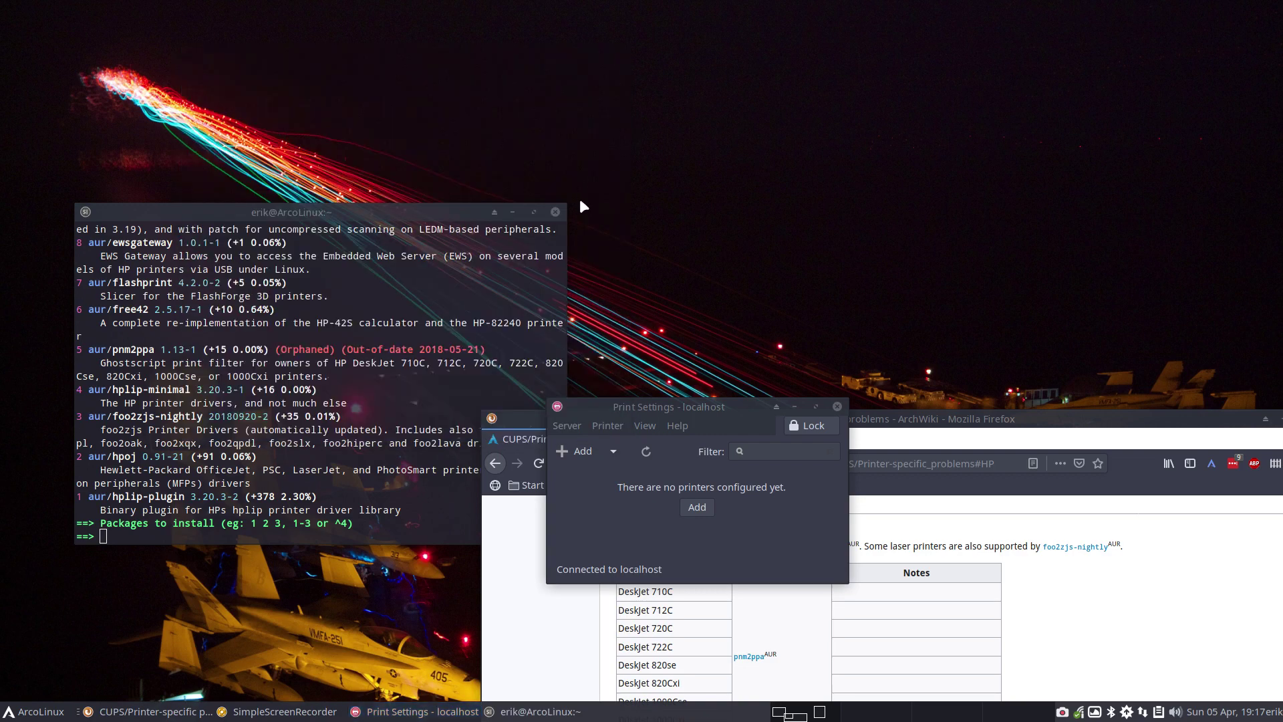
left_click(554, 212)
right_click(117, 175)
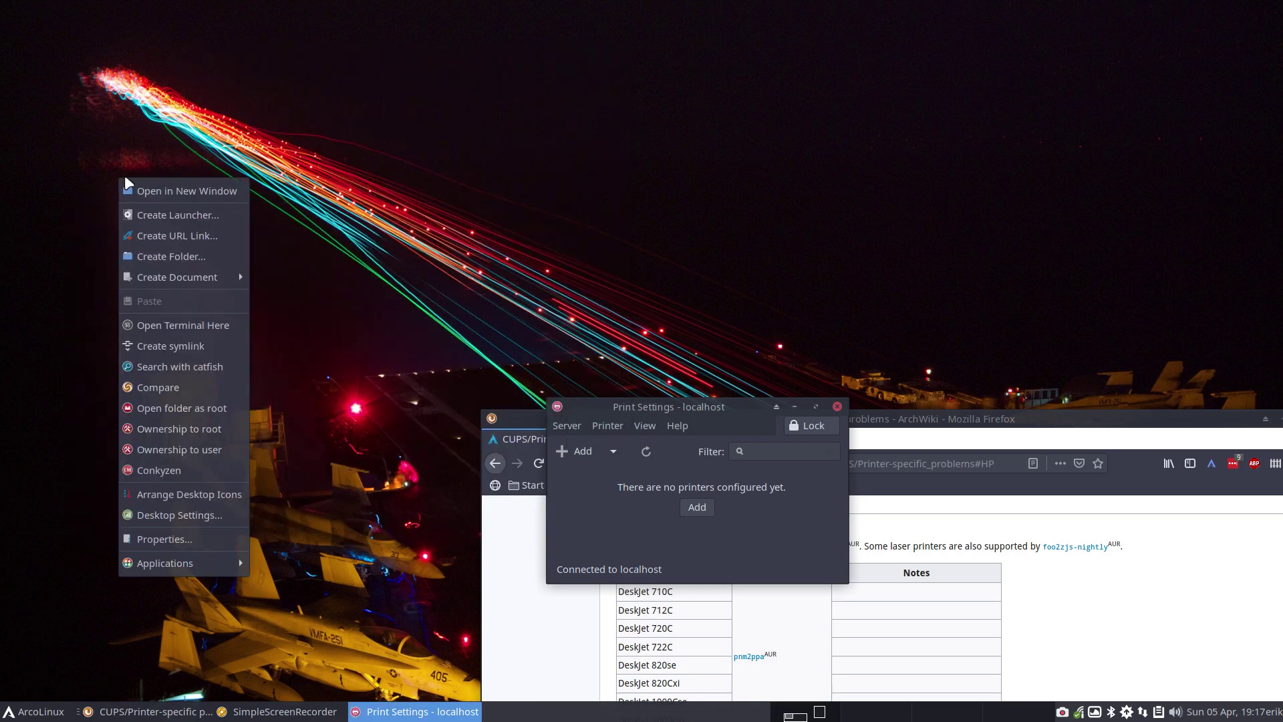
- Browse to DATA/arcolinux-nemesis/AUR and open install-canon-mg7750-v1.sh in Atom
left_click(166, 190)
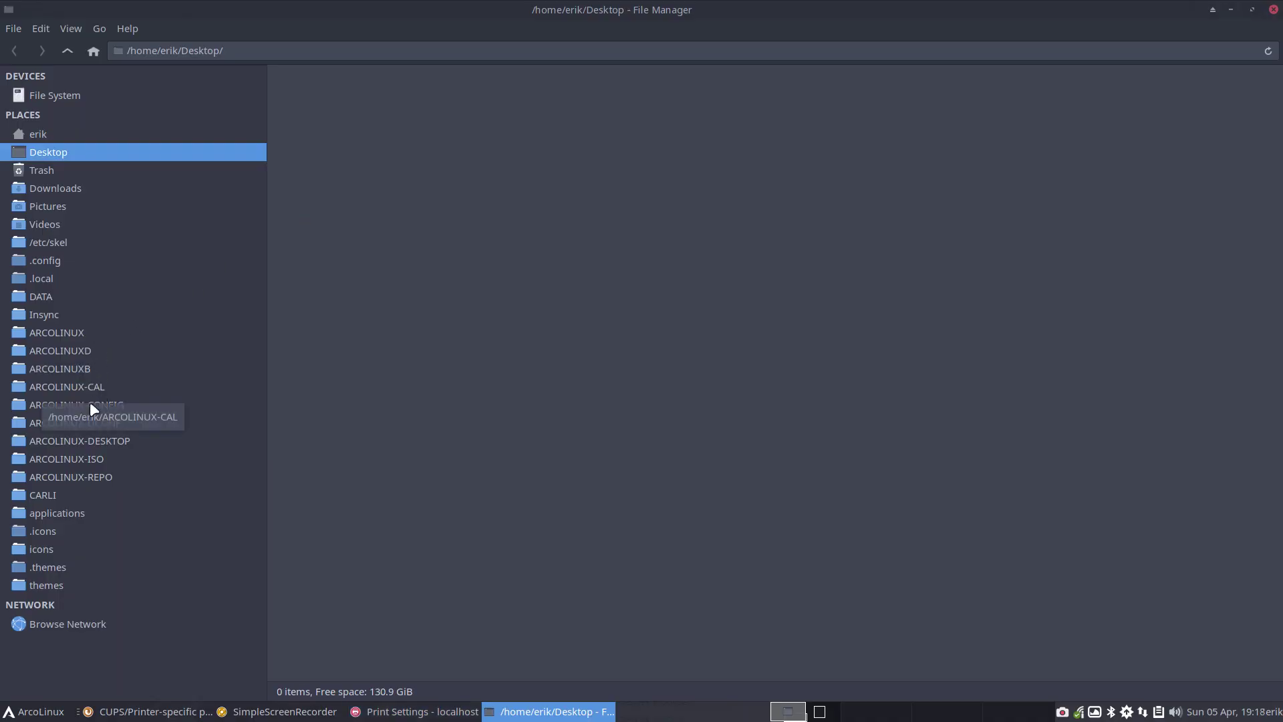
left_click(57, 296)
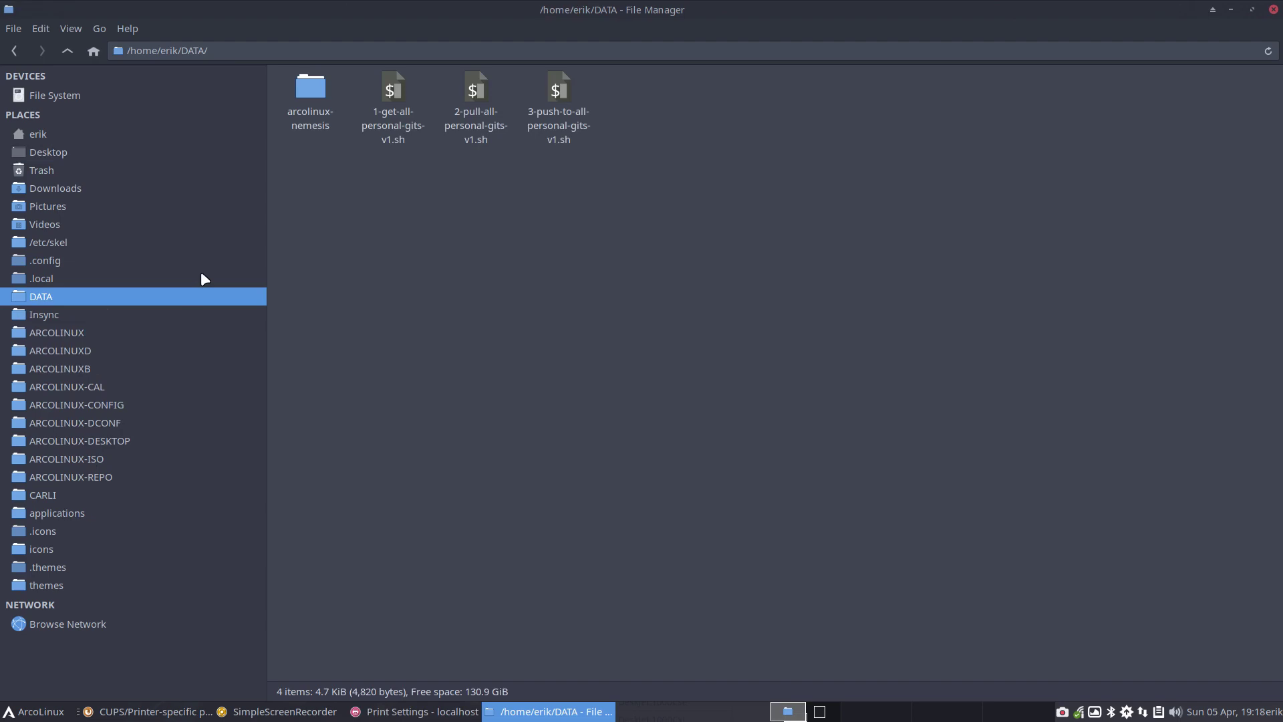
double_click(308, 94)
double_click(323, 82)
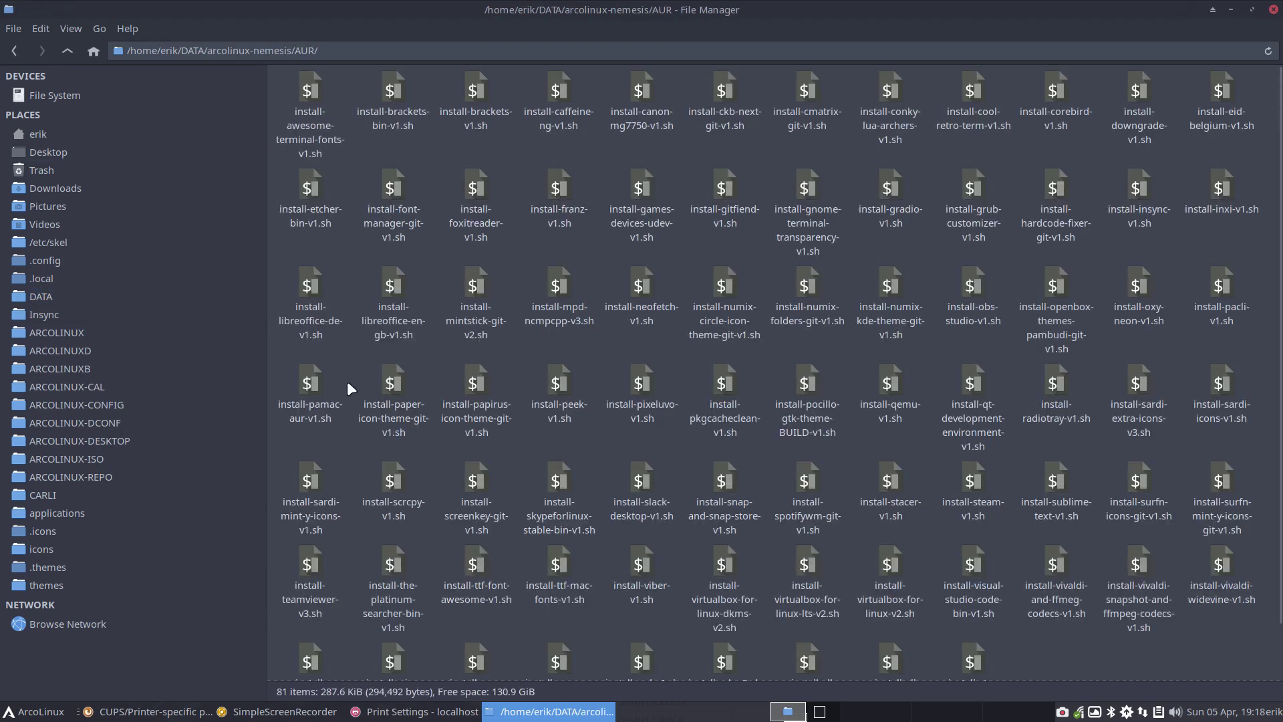
left_click(638, 91)
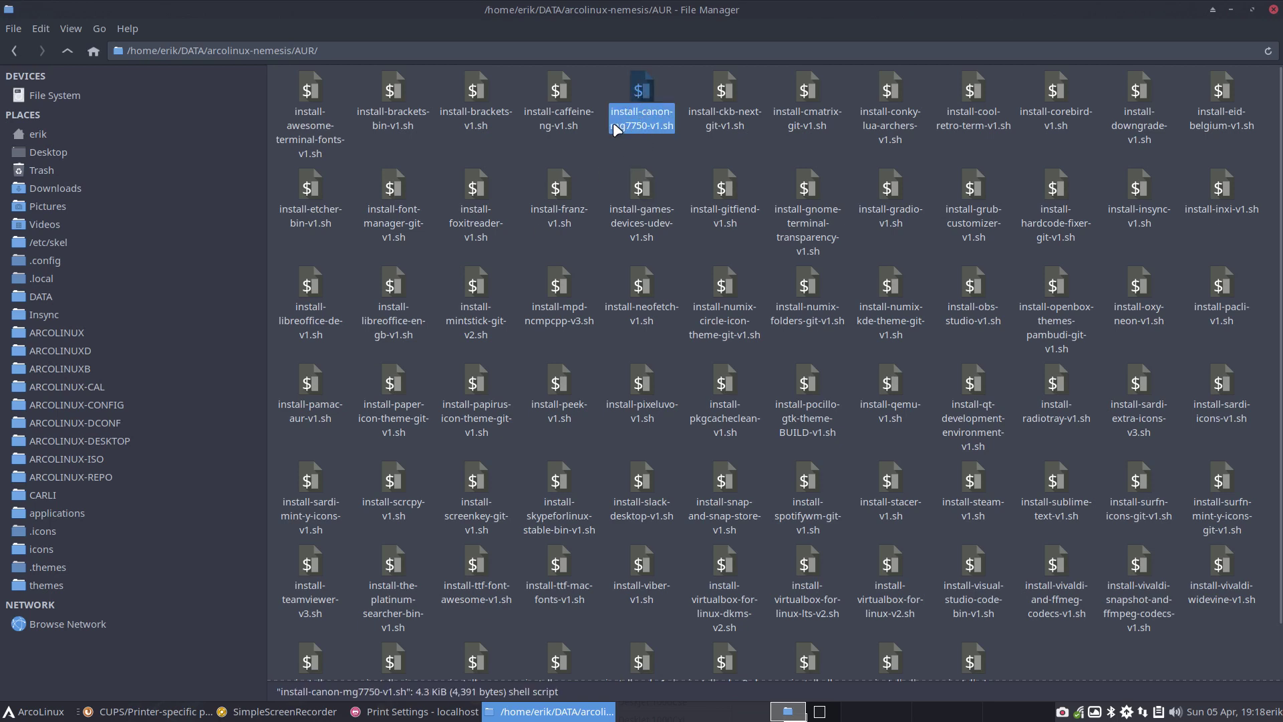
double_click(640, 91)
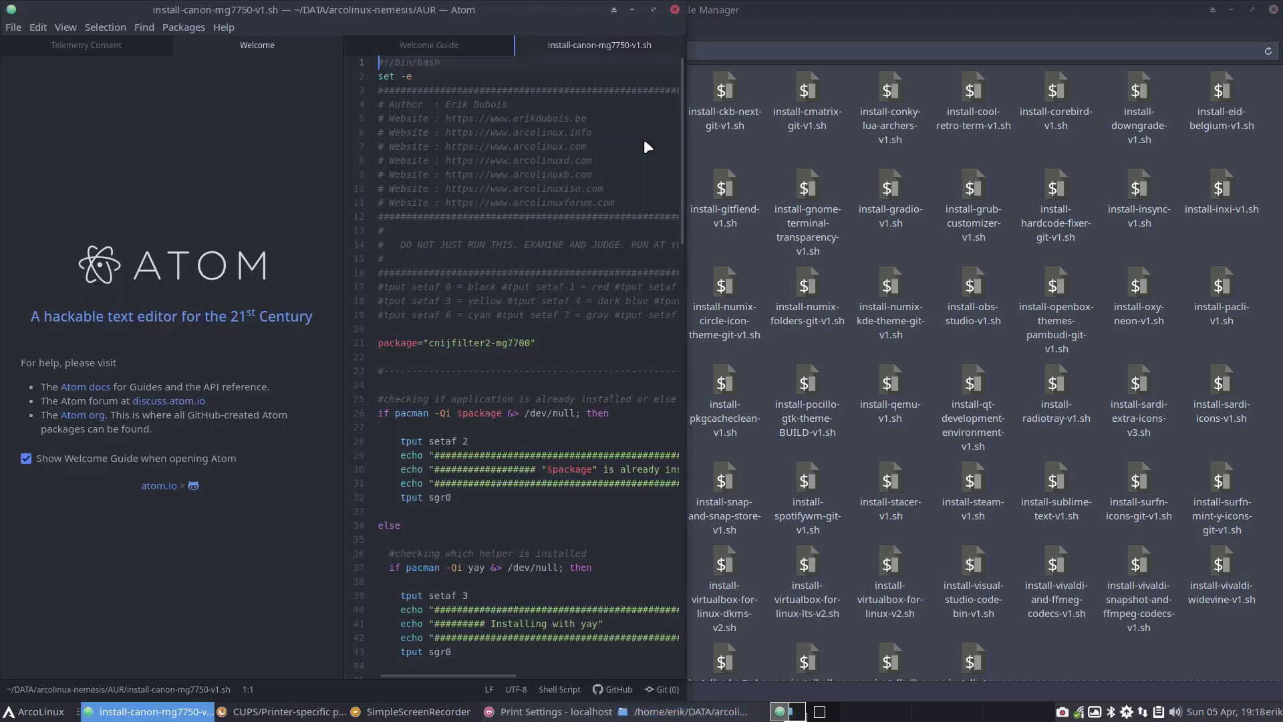
- Close Atom's Welcome and Telemetry Consent tabs and enlarge the editor font
left_click(18, 457)
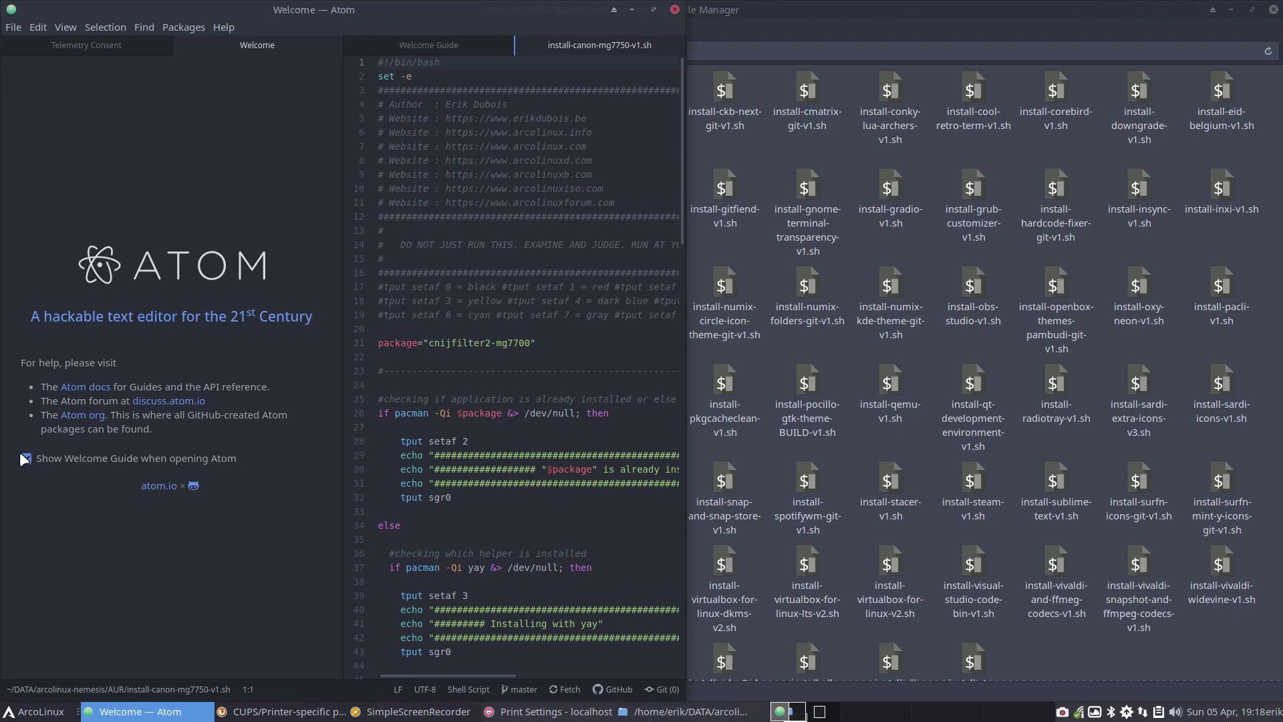
left_click(334, 45)
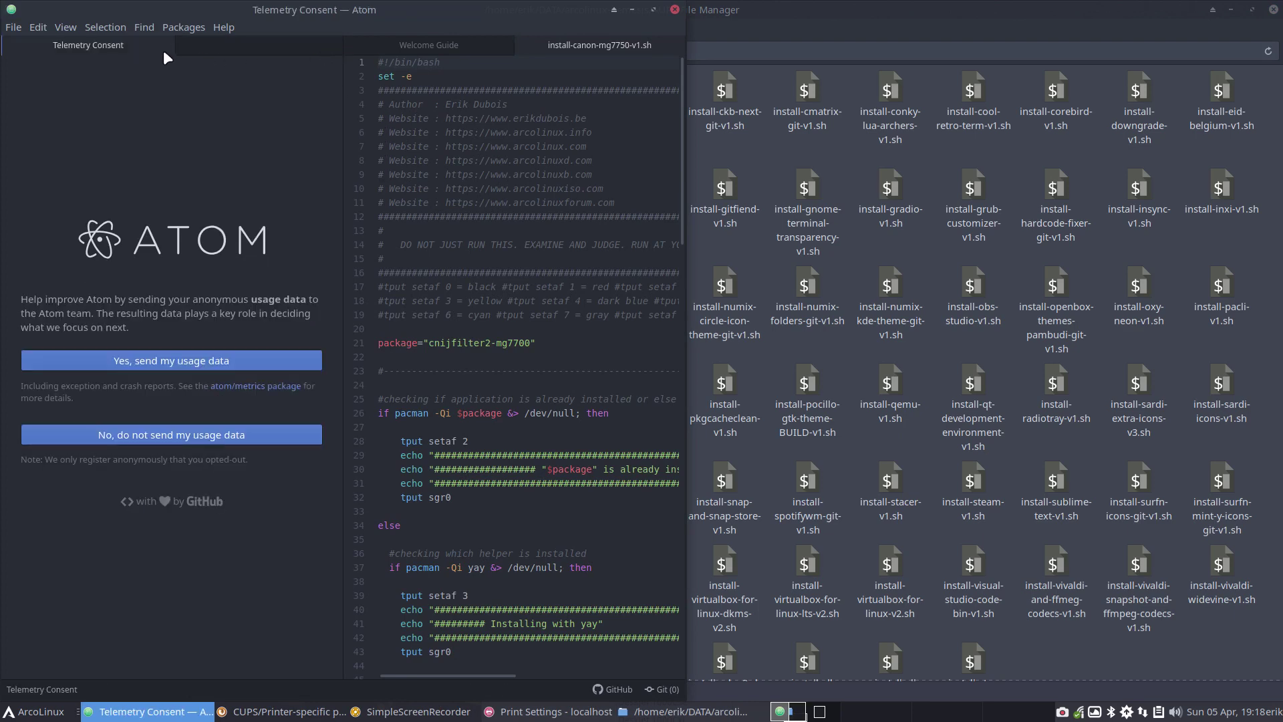
left_click(164, 44)
key("ctrl+equal")
key("ctrl+equal")
key("ctrl+equal")
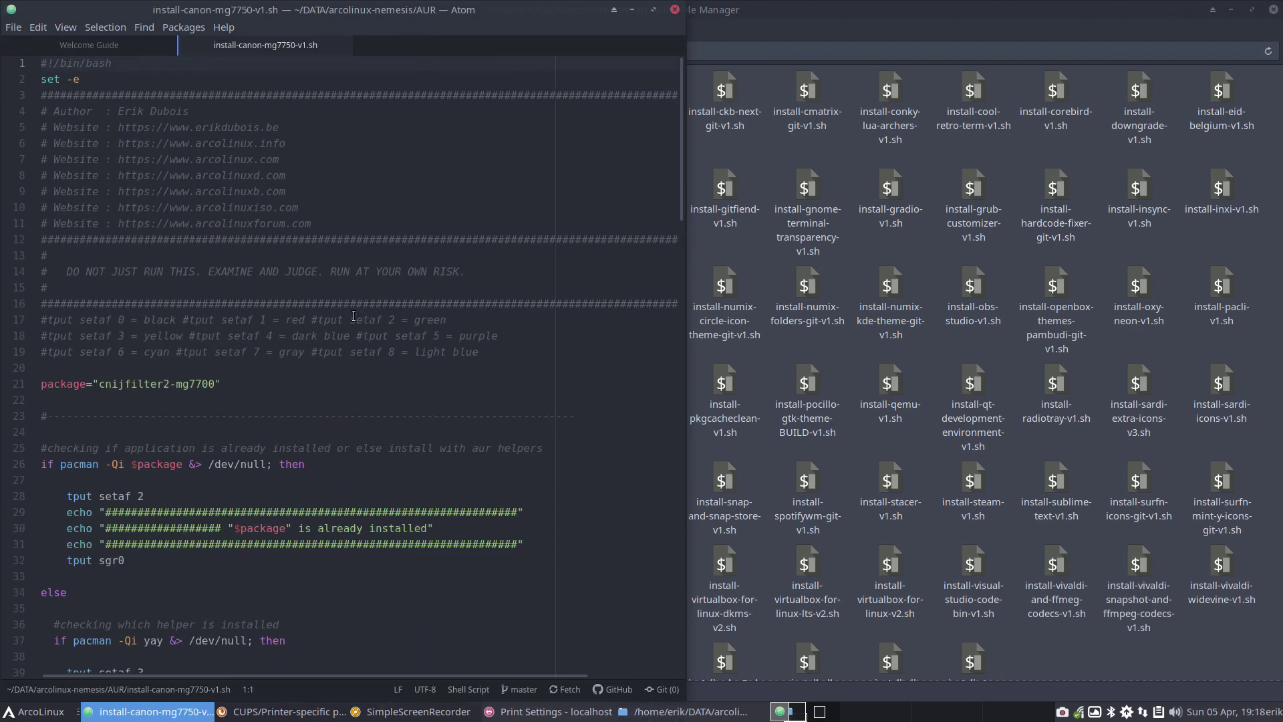
- Scroll through the script and select its package lines, such as cnijfilter2-mg7700
scroll(207, 406, "down", 2)
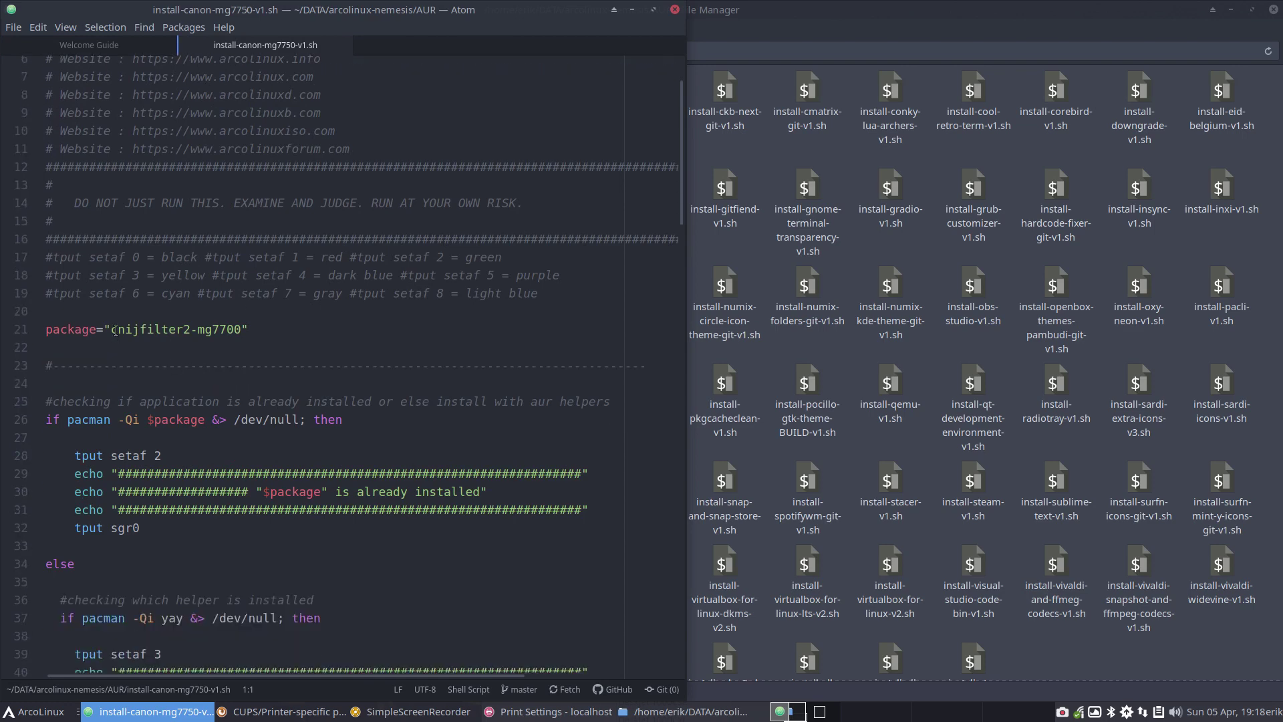
left_click_drag(116, 330, 242, 330)
scroll(194, 414, "down", 3)
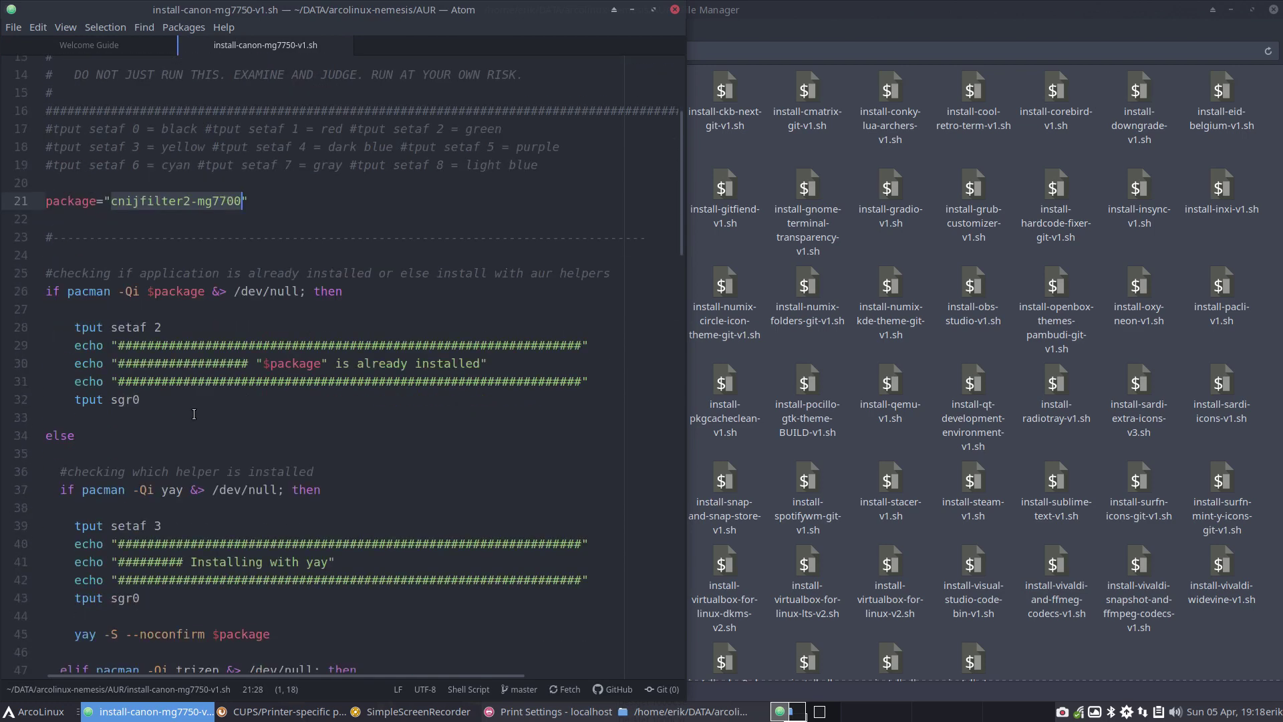
scroll(194, 414, "down", 3)
left_click_drag(159, 361, 184, 363)
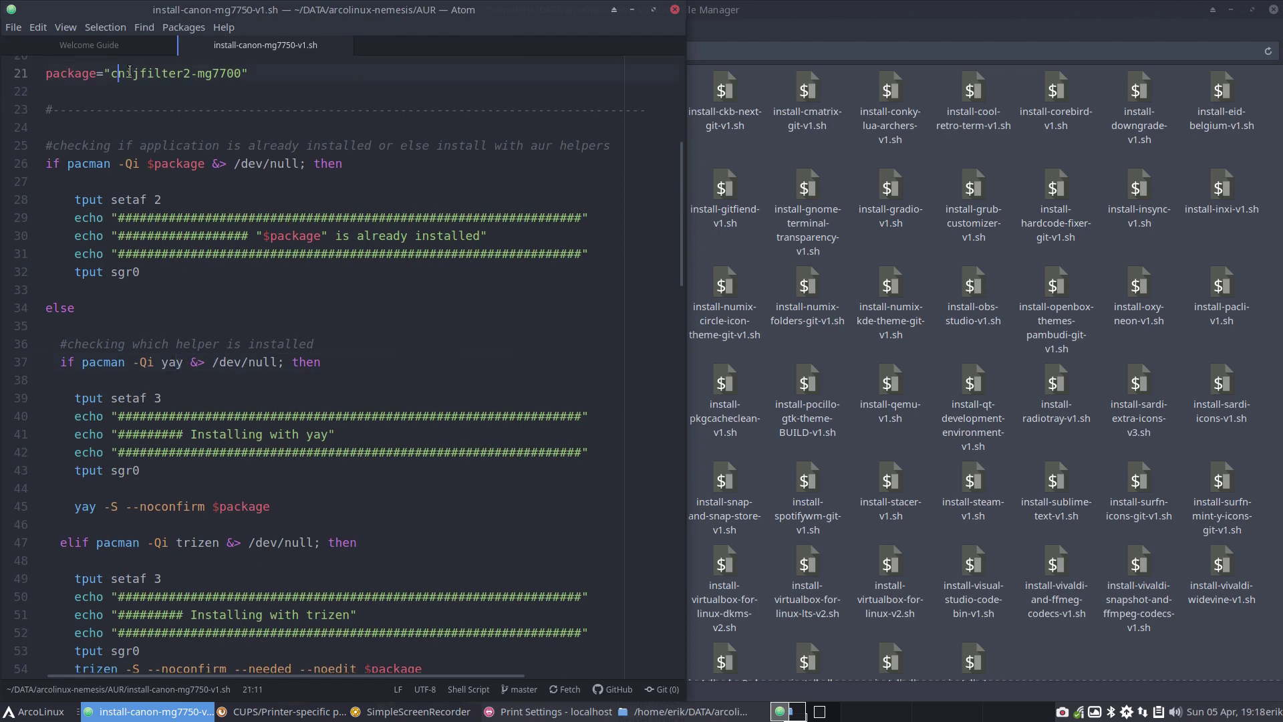
scroll(167, 100, "up", 1)
left_click(218, 124)
- Highlight the scangearmp2-mg7700 package name, read to the end, and close the script
scroll(219, 140, "down", 4)
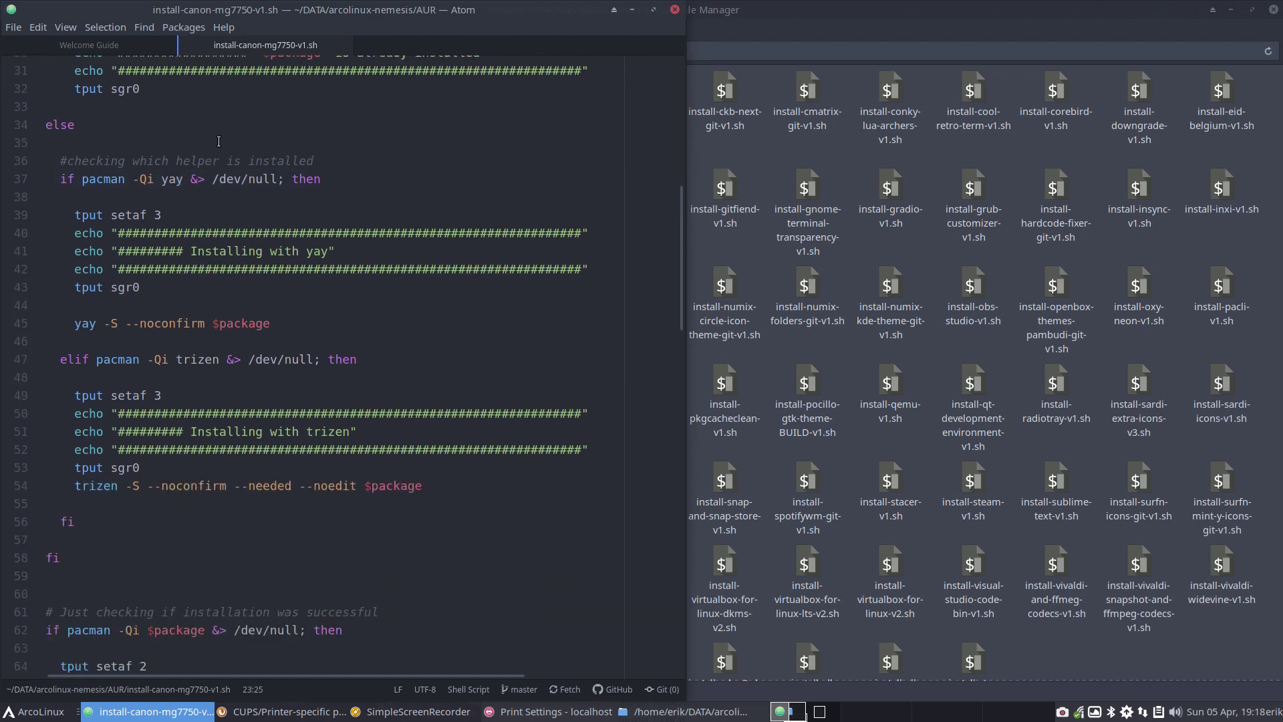
scroll(219, 141, "down", 11)
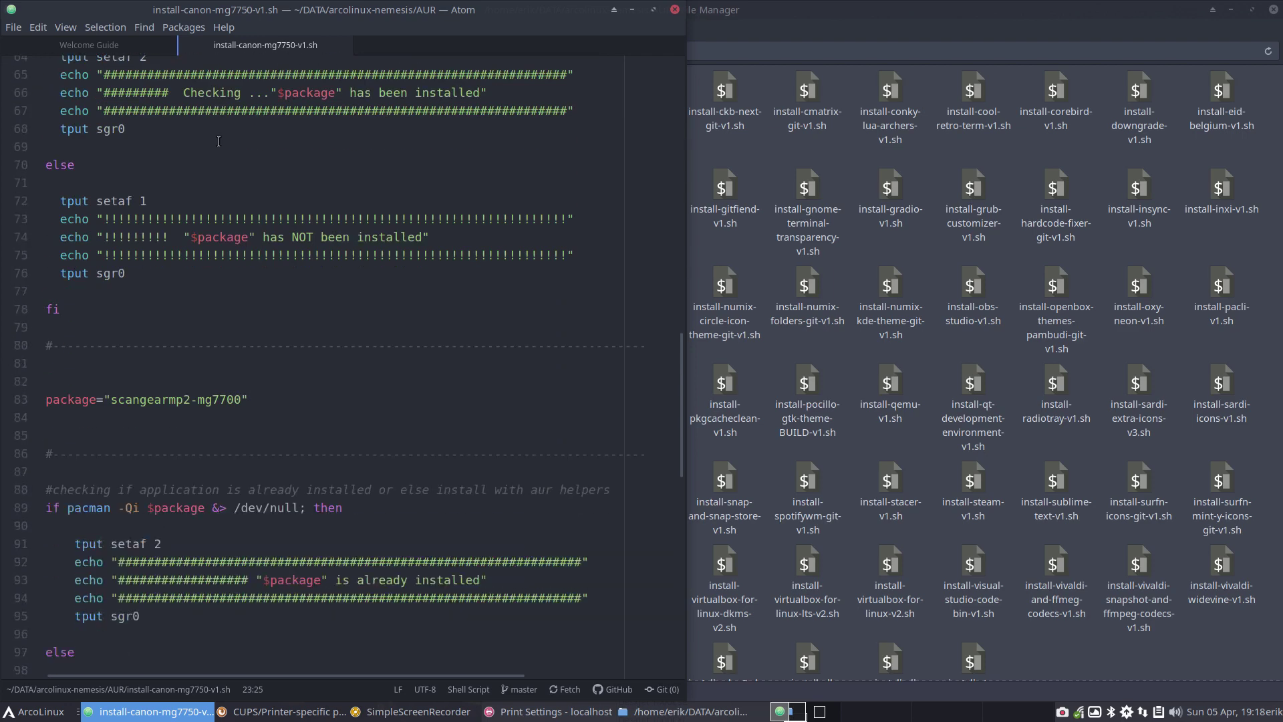
left_click_drag(111, 399, 241, 400)
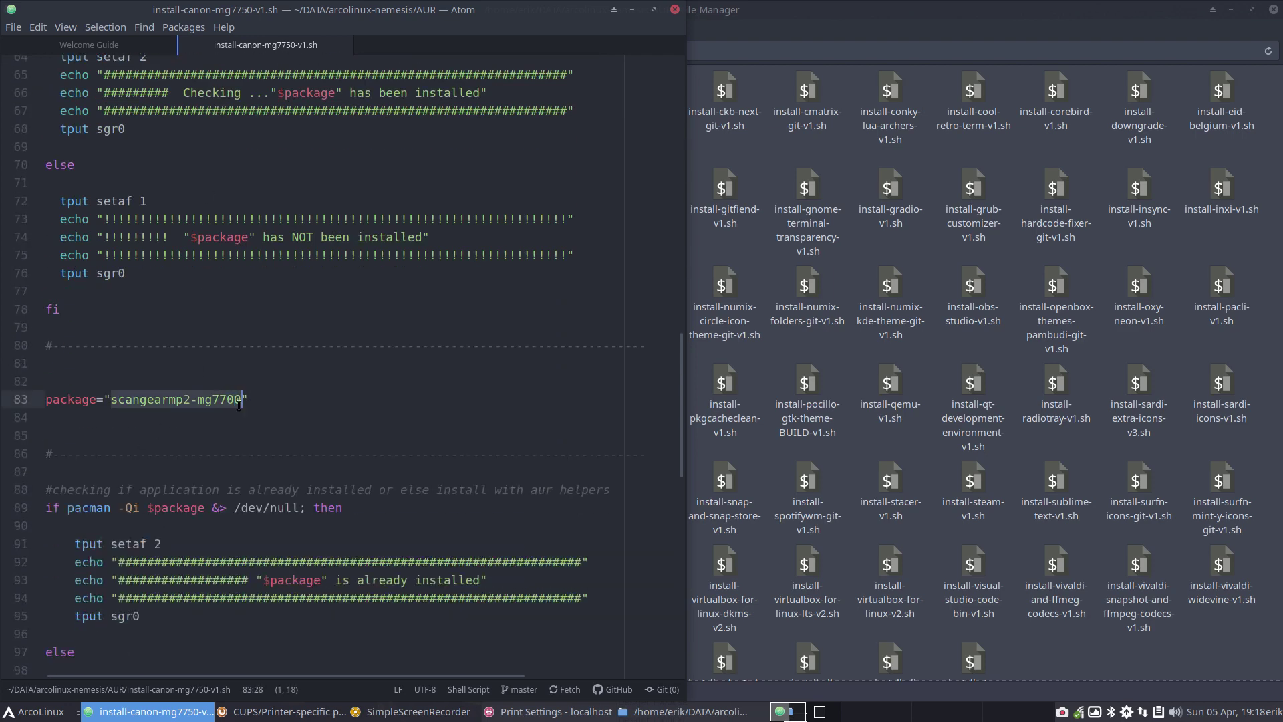
scroll(225, 435, "down", 2)
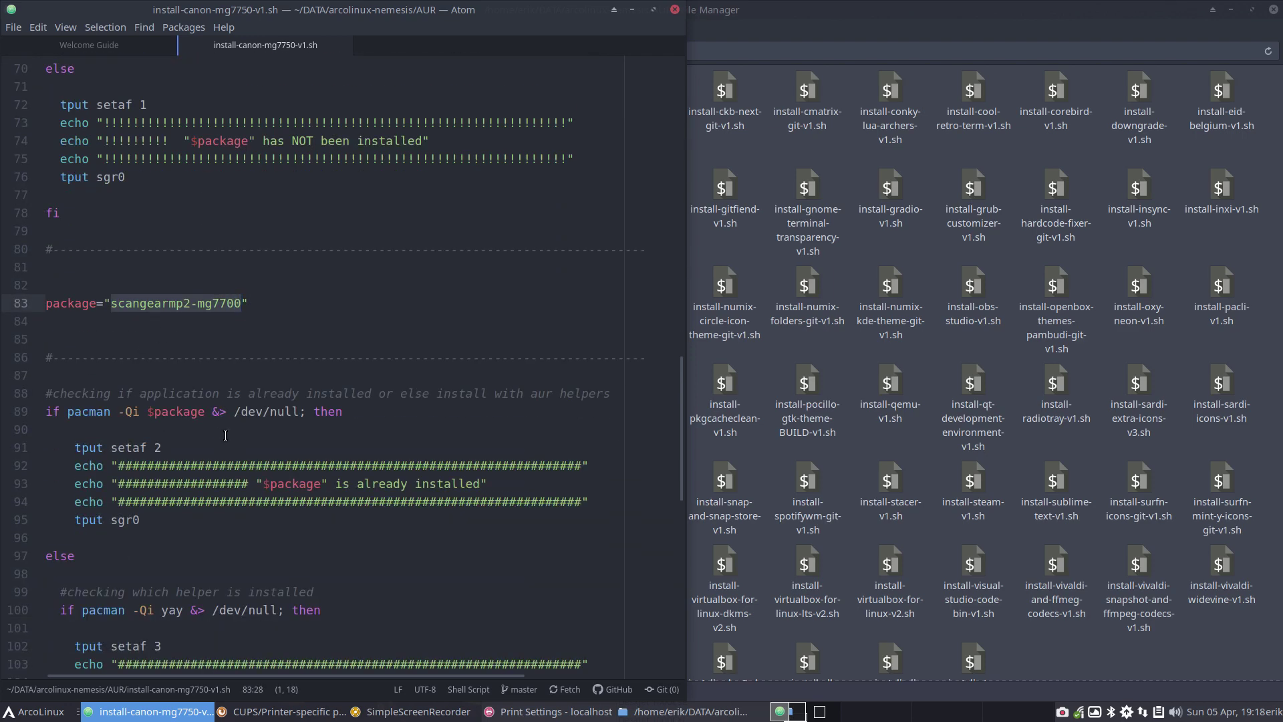
scroll(225, 434, "down", 8)
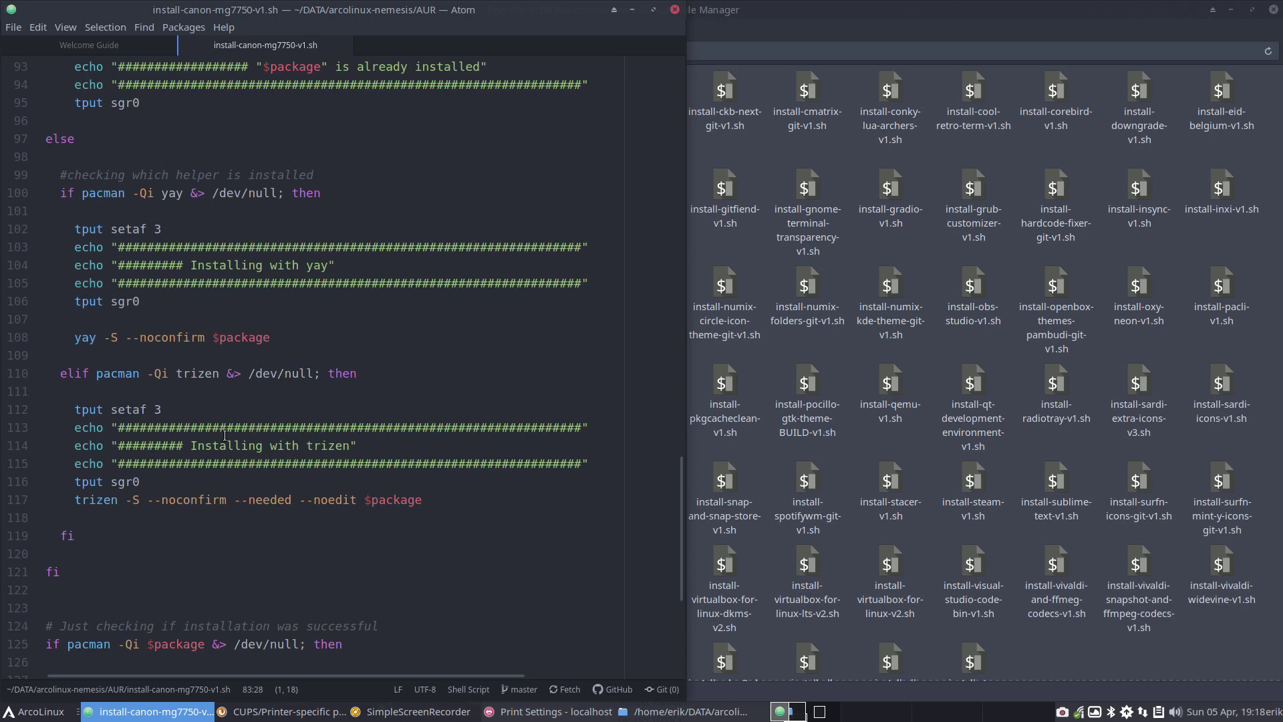
scroll(225, 435, "down", 5)
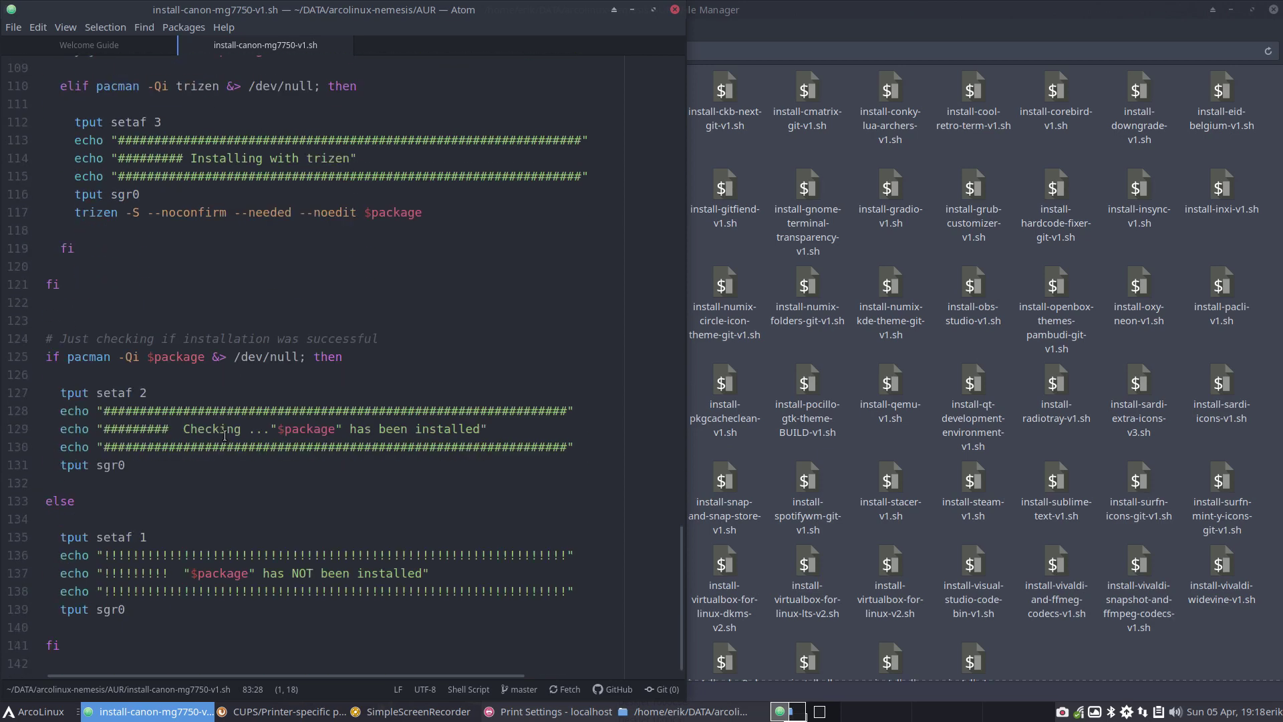
left_click(343, 45)
- Close Atom, minimize Thunar, and move Print Settings to the upper left of the screen
left_click(675, 10)
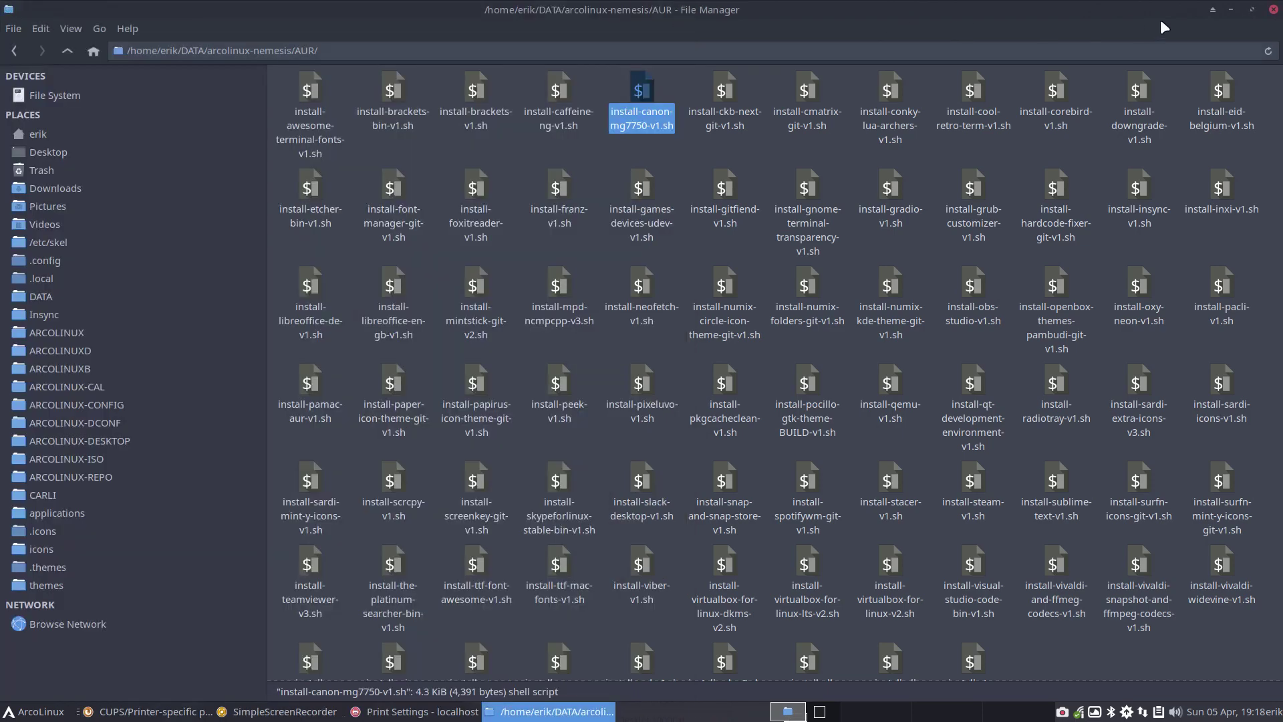
left_click(1230, 10)
left_click_drag(669, 411, 356, 160)
- Add a new printer using the network Canon MG7700 (Driverless IPP), with the wizard placed over Firefox
left_click(254, 200)
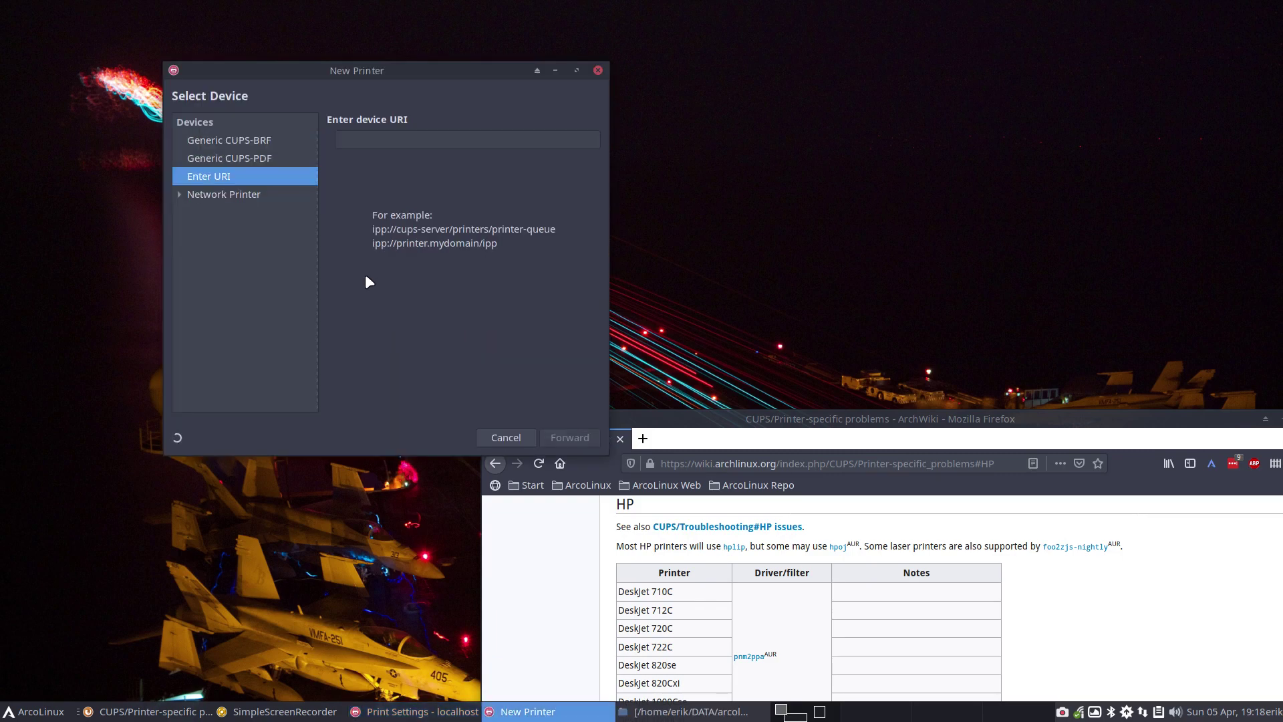
left_click(178, 194)
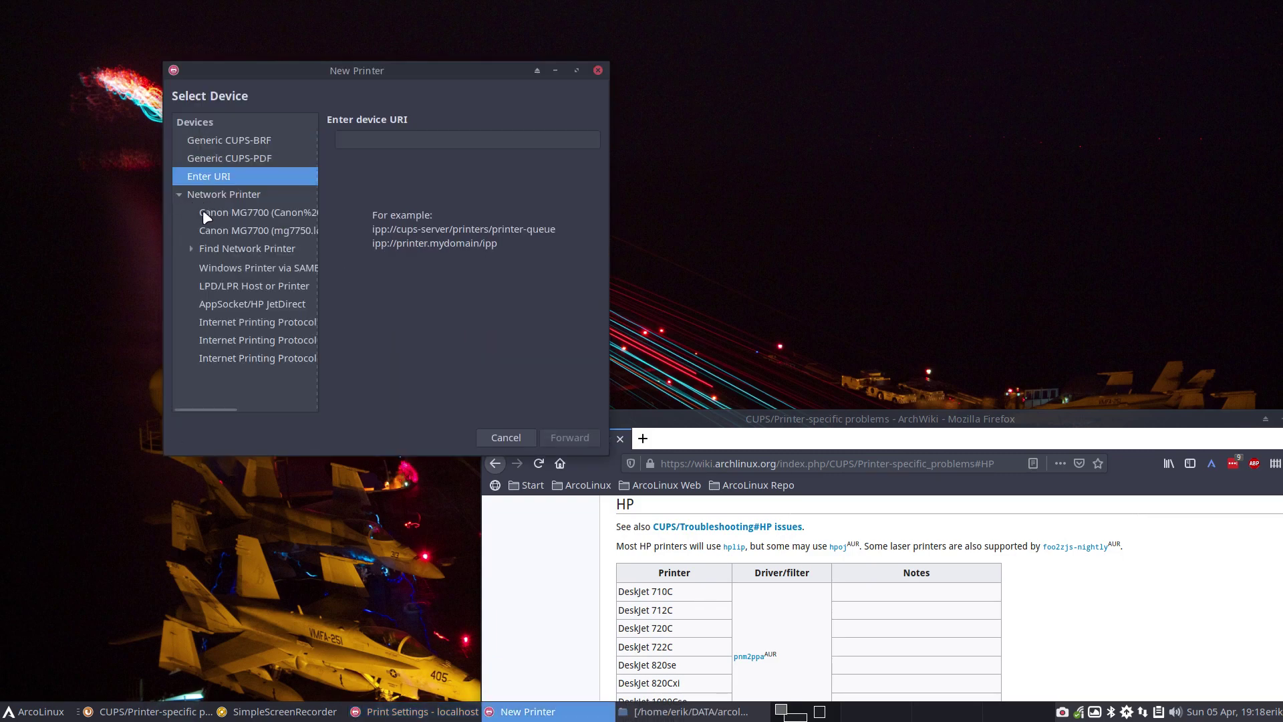
left_click(235, 211)
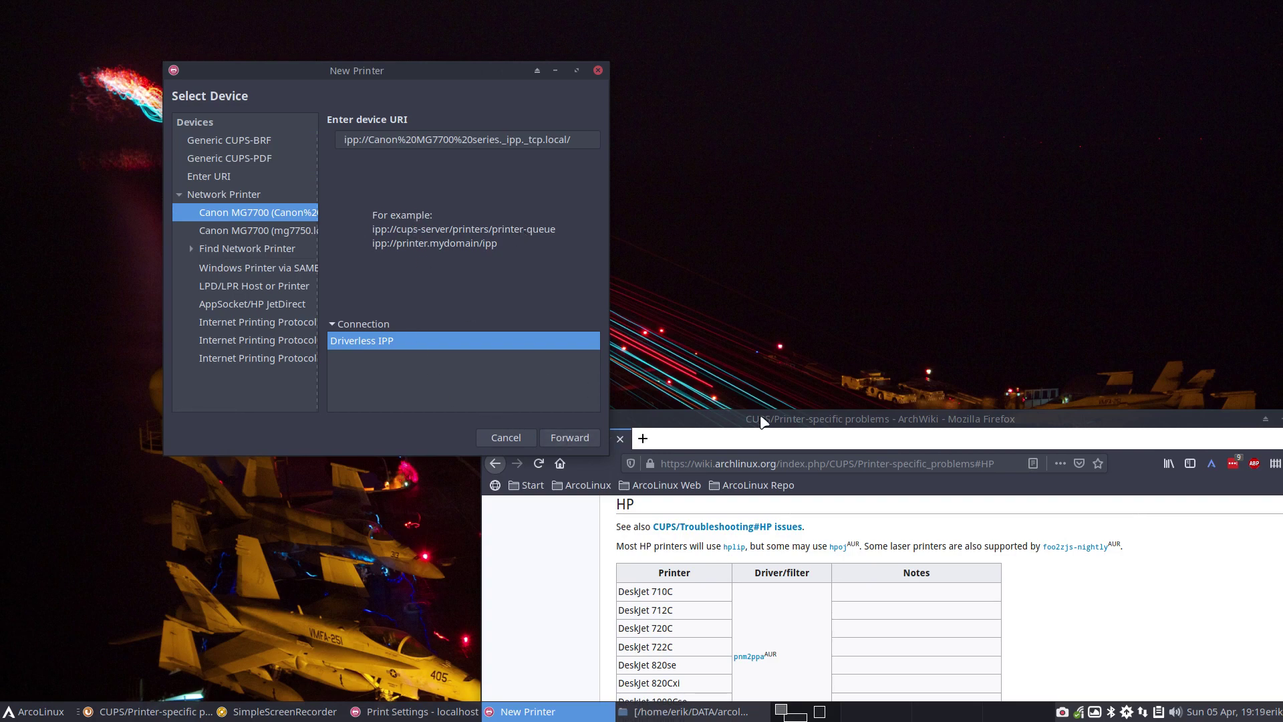
left_click_drag(777, 418, 531, 32)
left_click_drag(218, 77, 96, 126)
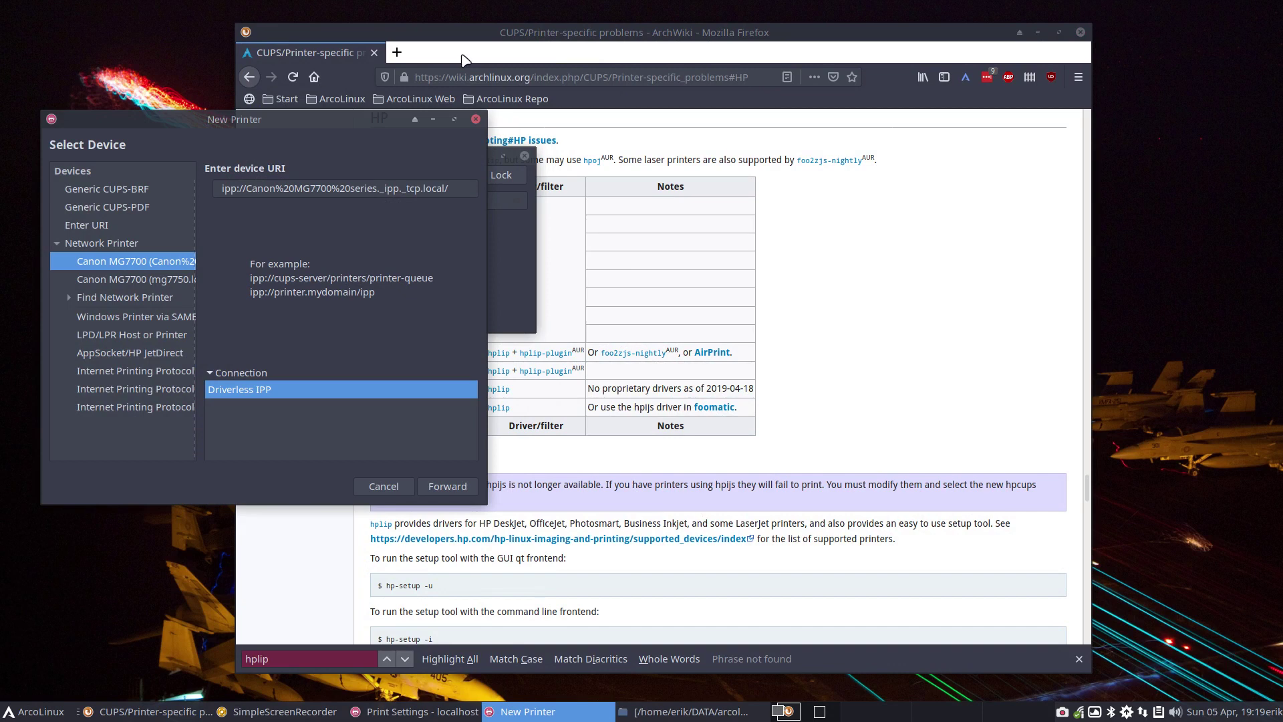
- Cancel the New Printer wizard and close the Print Settings window
left_click_drag(338, 121, 406, 173)
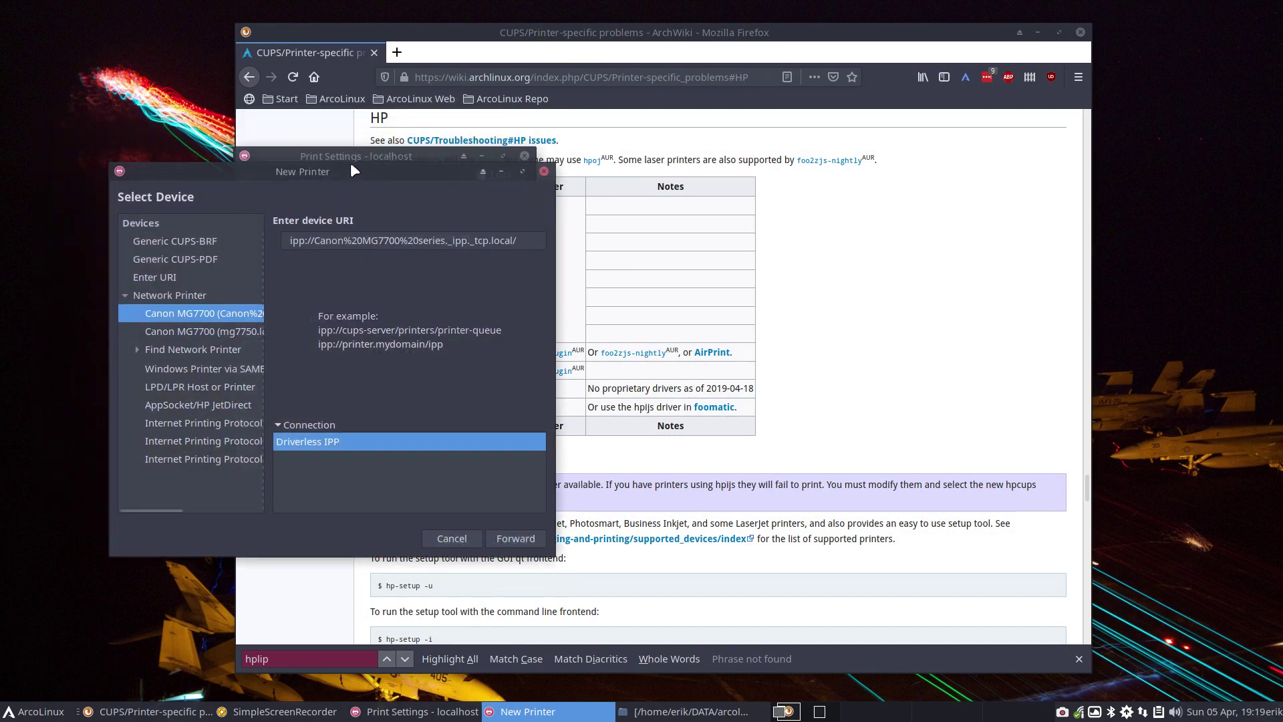
left_click(452, 537)
left_click(487, 210)
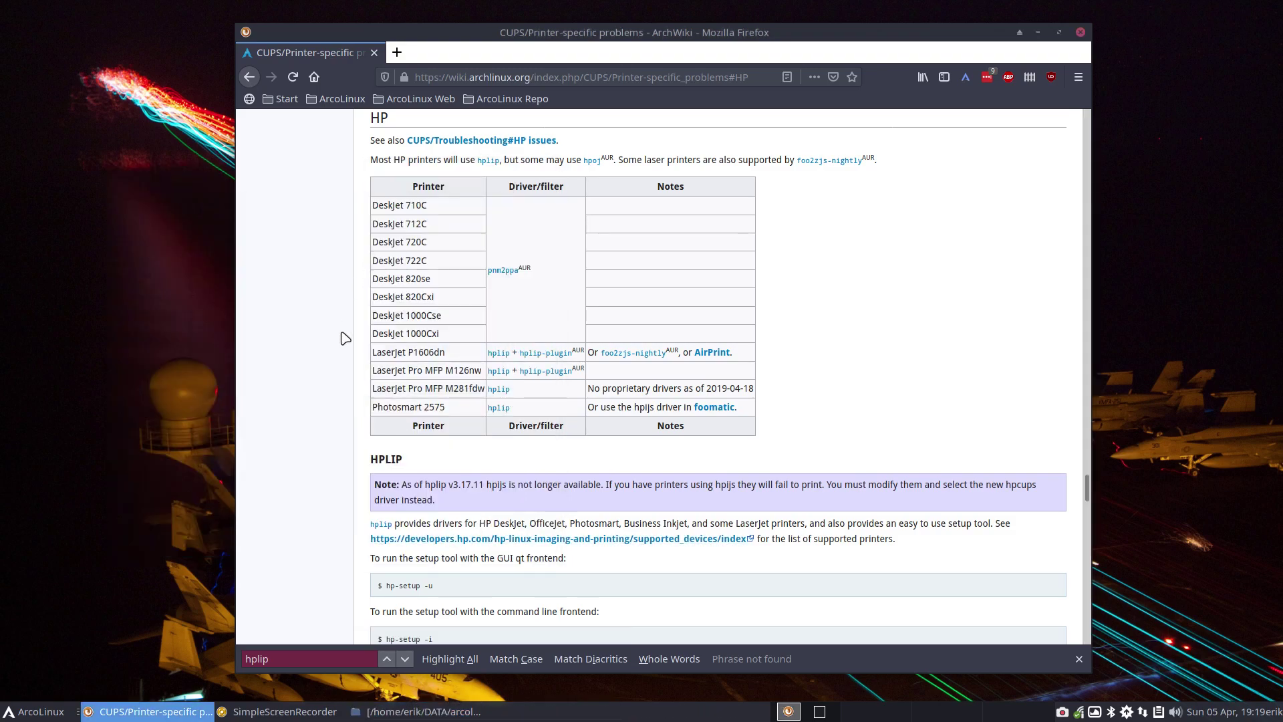
- Scroll the ArchWiki printer-specific problems page up to the Epson section
scroll(342, 338, "up", 15)
scroll(342, 338, "up", 15)
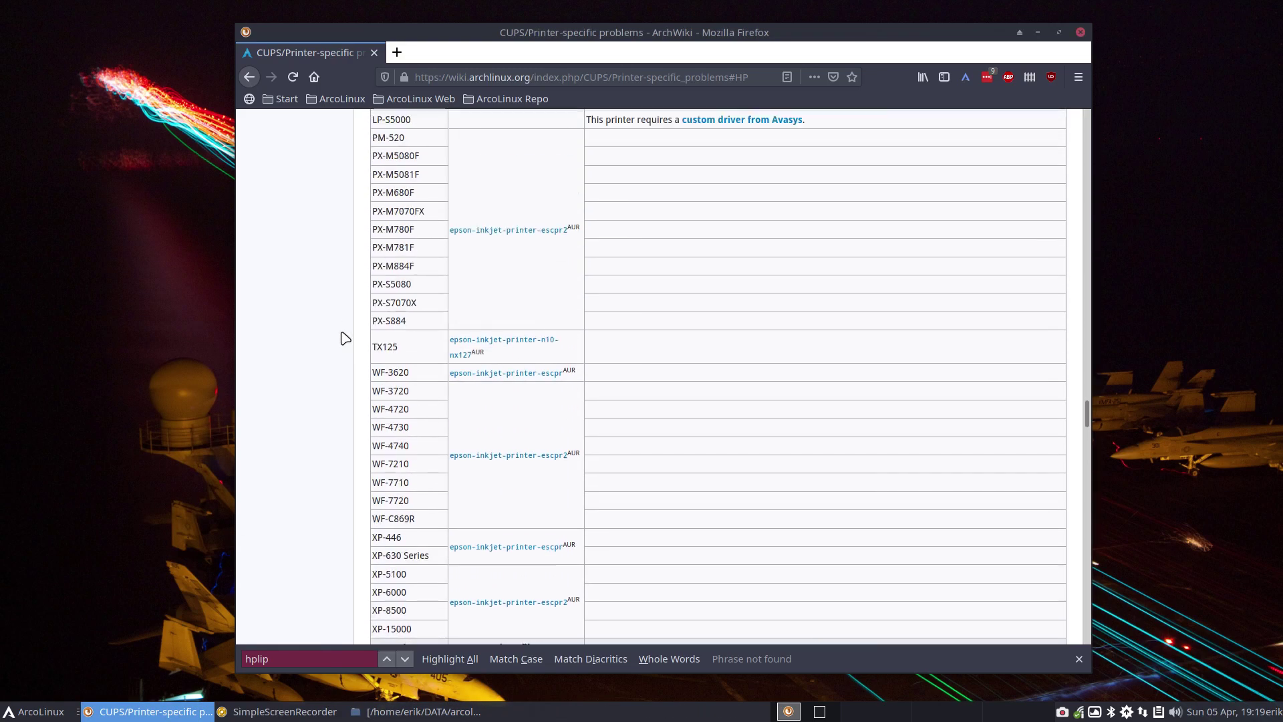
scroll(342, 338, "up", 3)
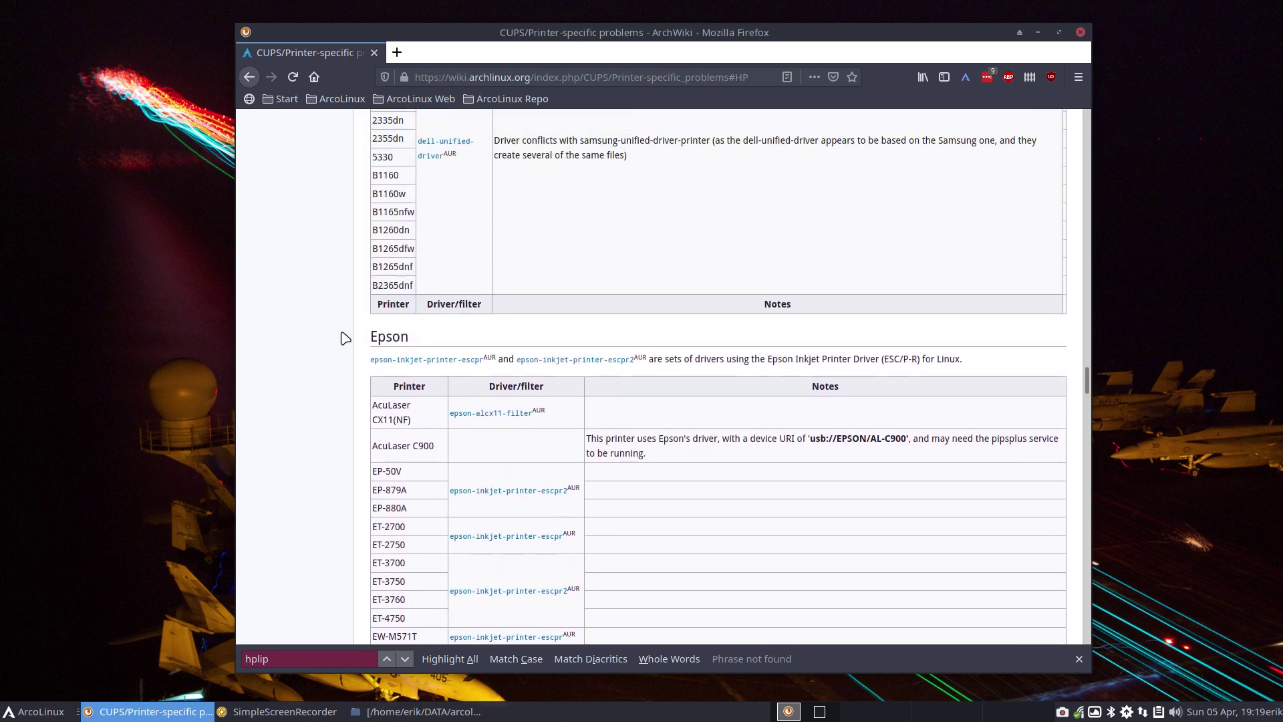